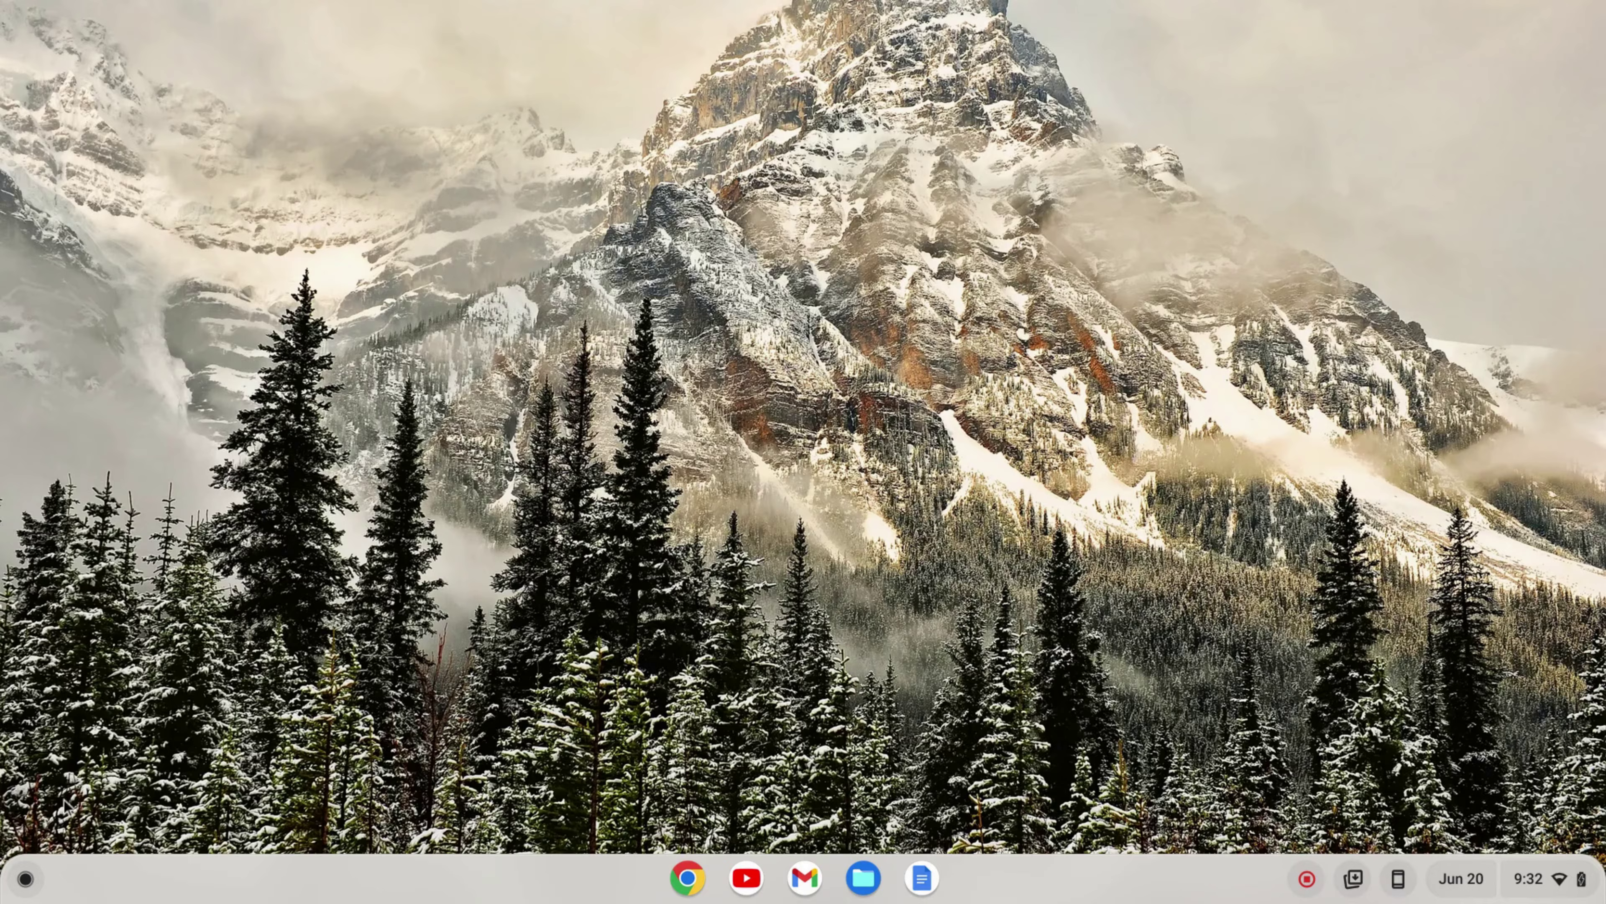
# - Open the app launcher from the shelf's launcher button
pyautogui.click(27, 879)
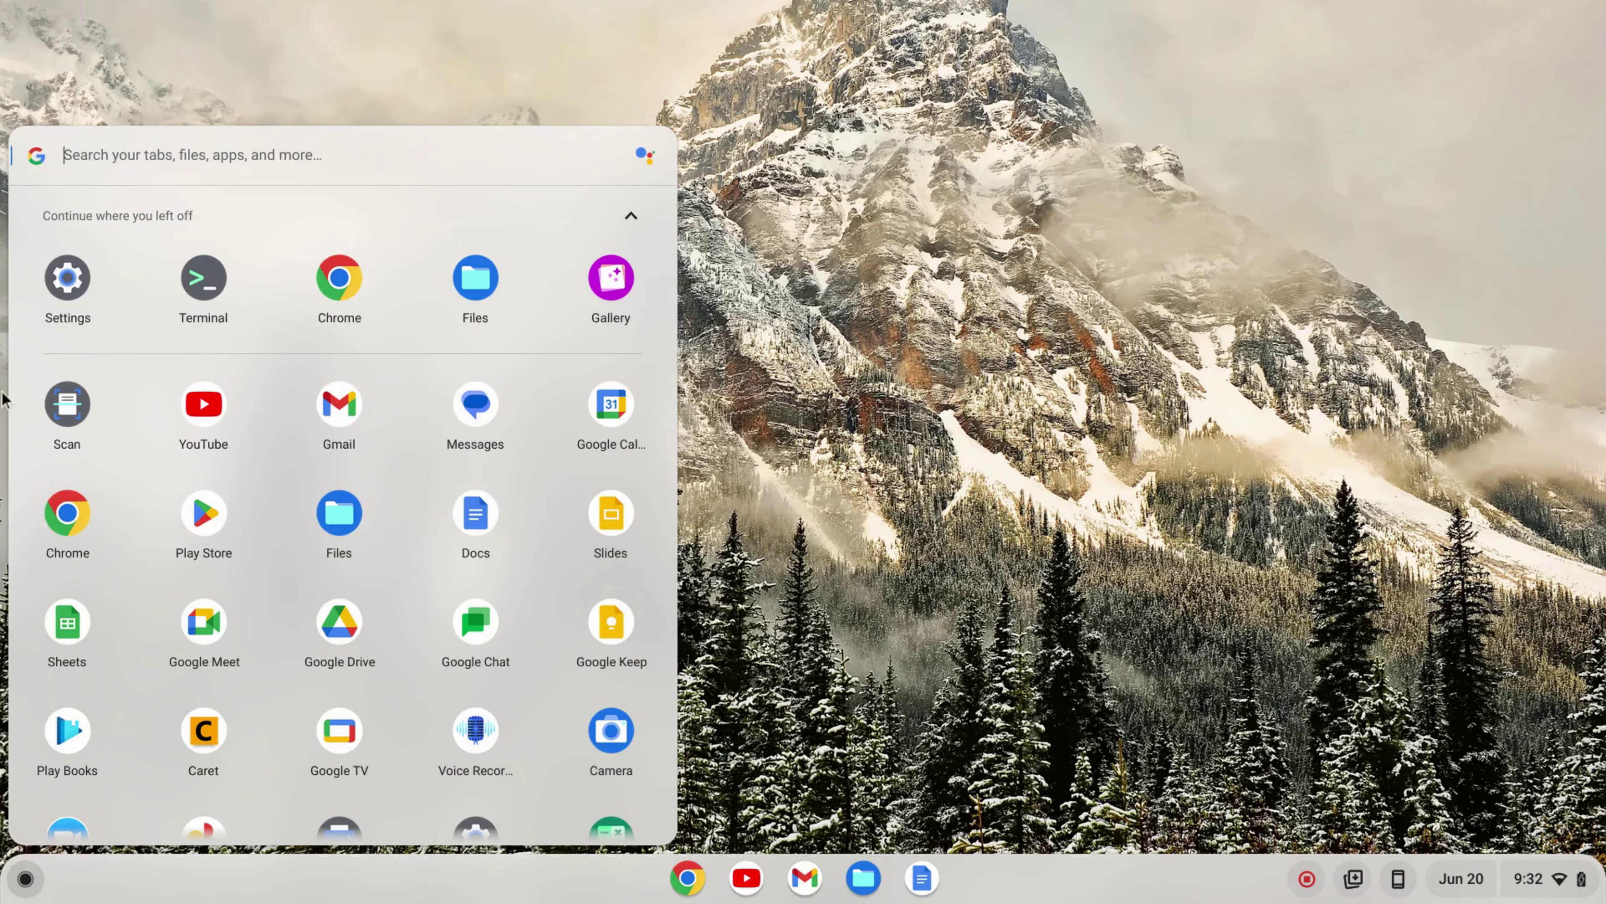
# - In Settings under Advanced > Developers, start turning on the Linux development environment
pyautogui.click(68, 282)
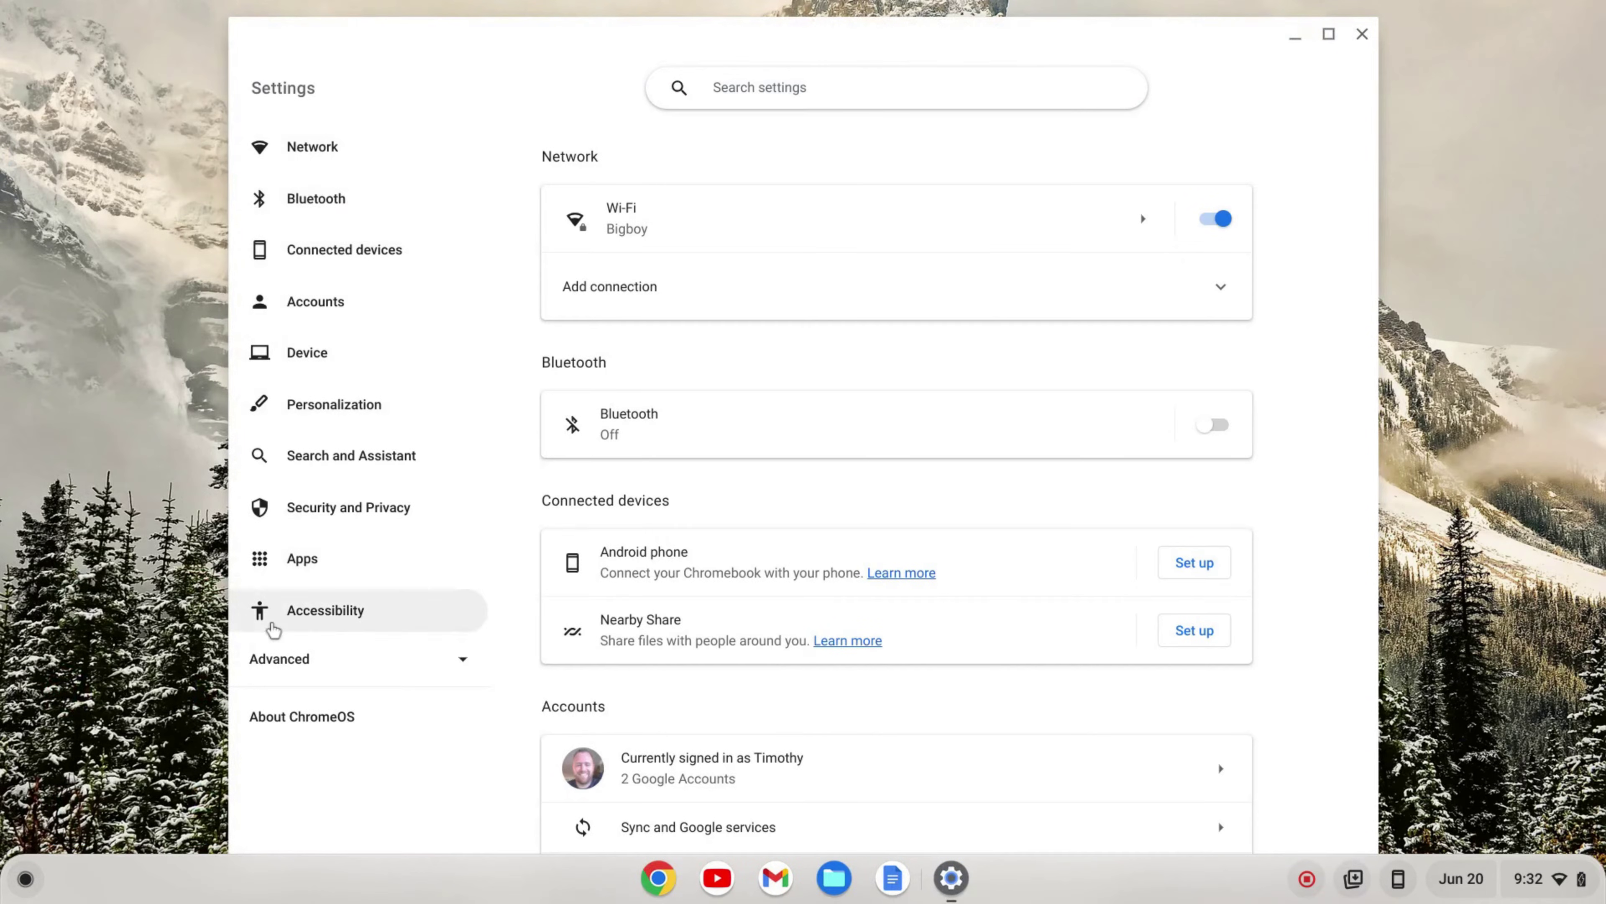
pyautogui.click(318, 662)
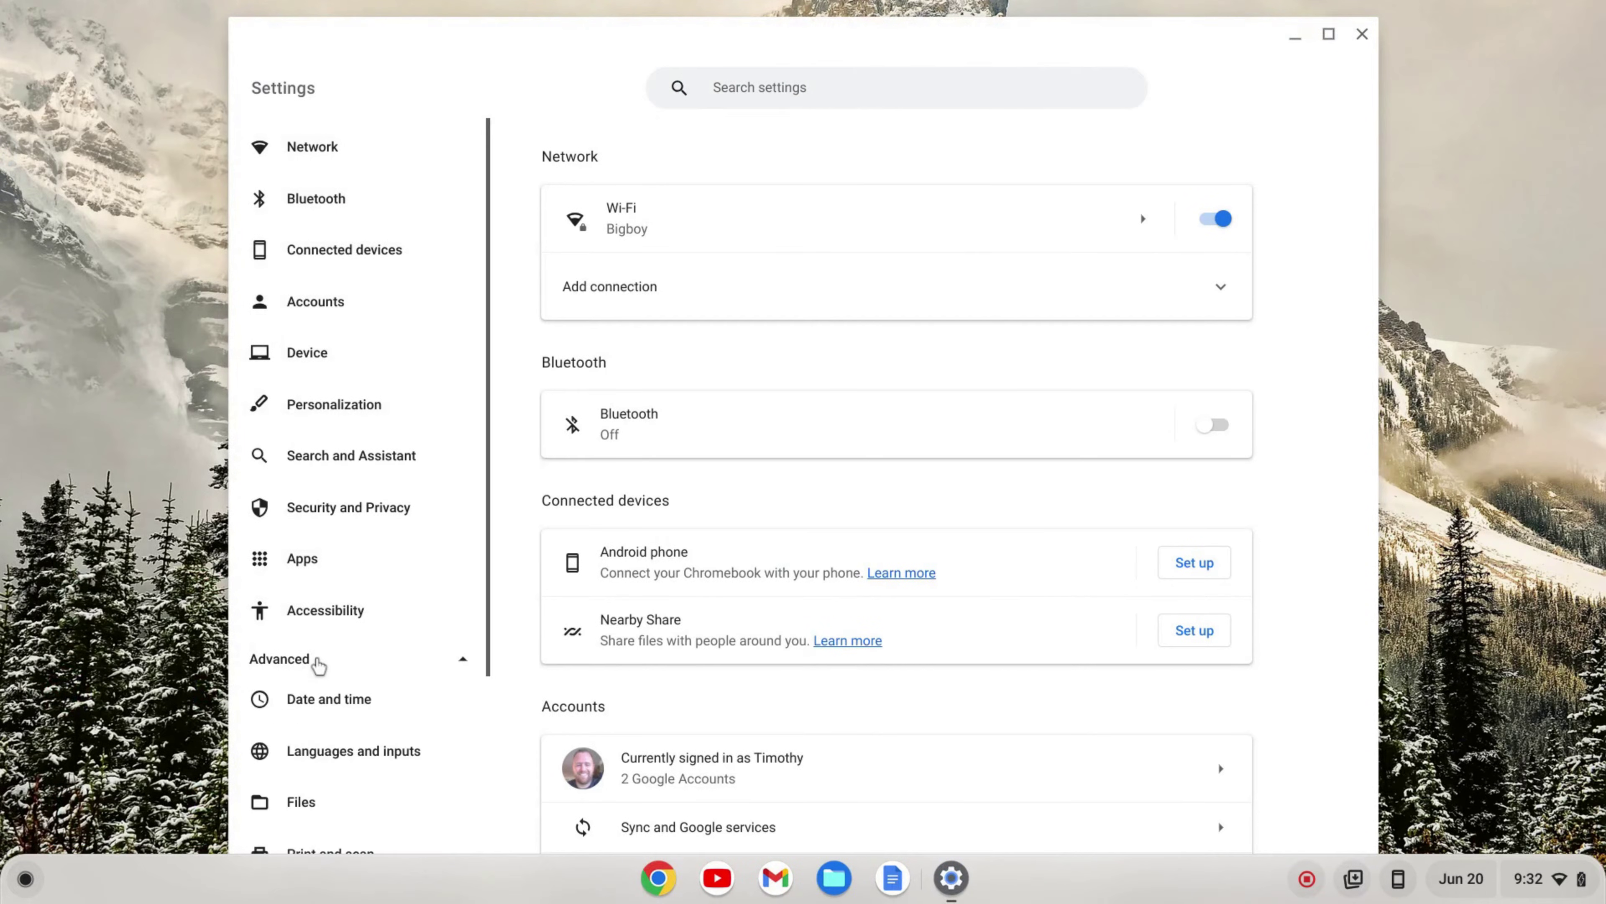
pyautogui.scroll(-3, 318, 664)
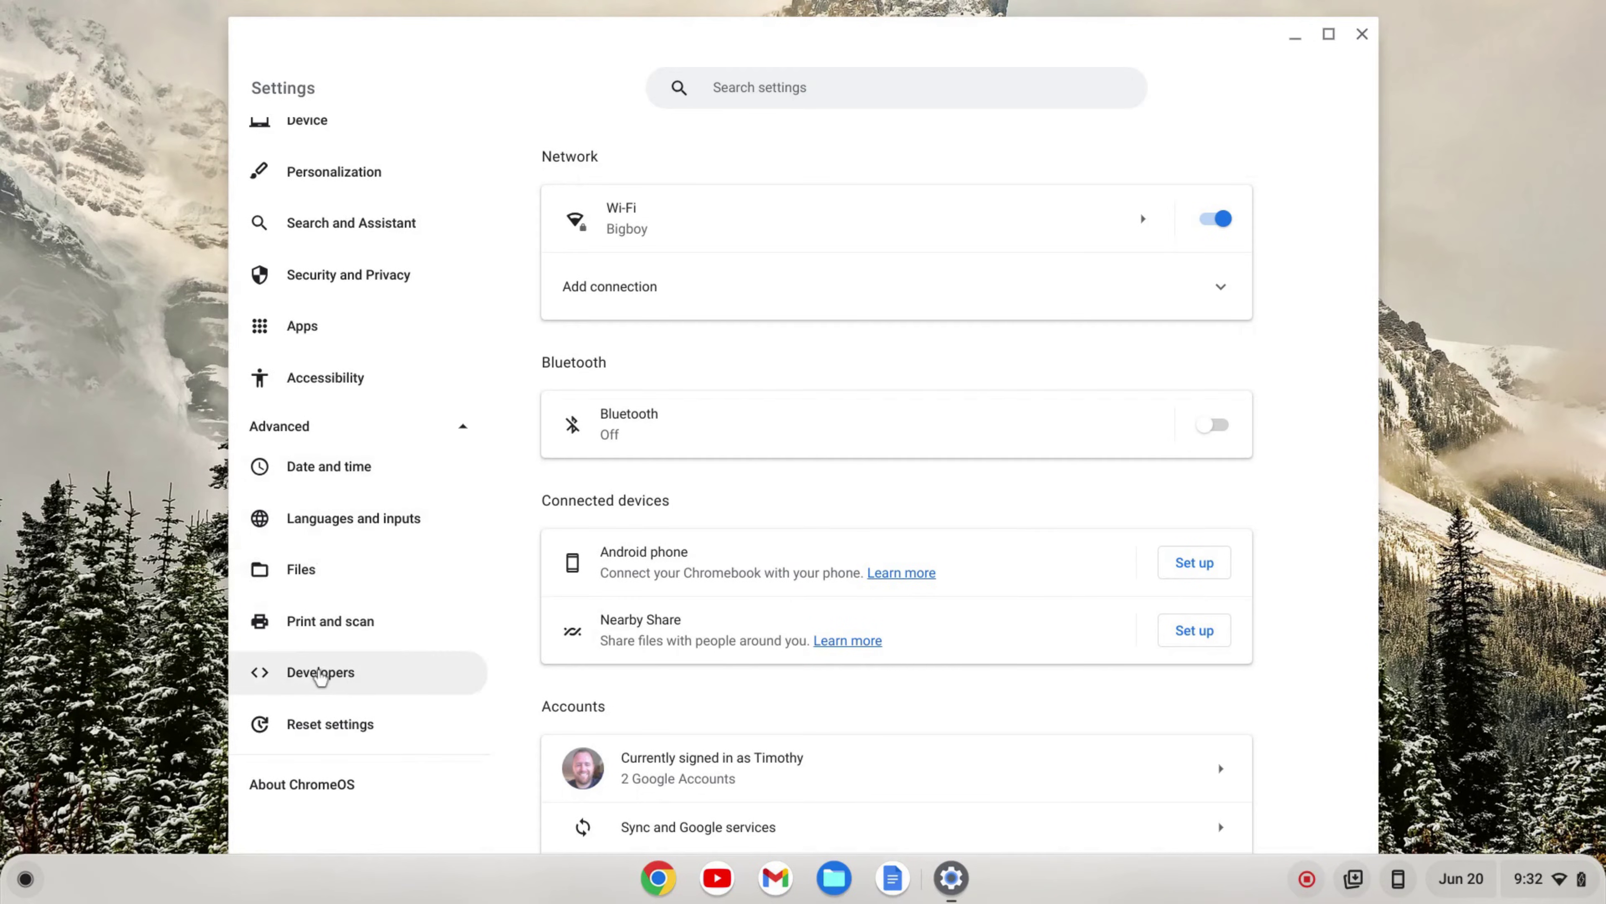
pyautogui.click(333, 676)
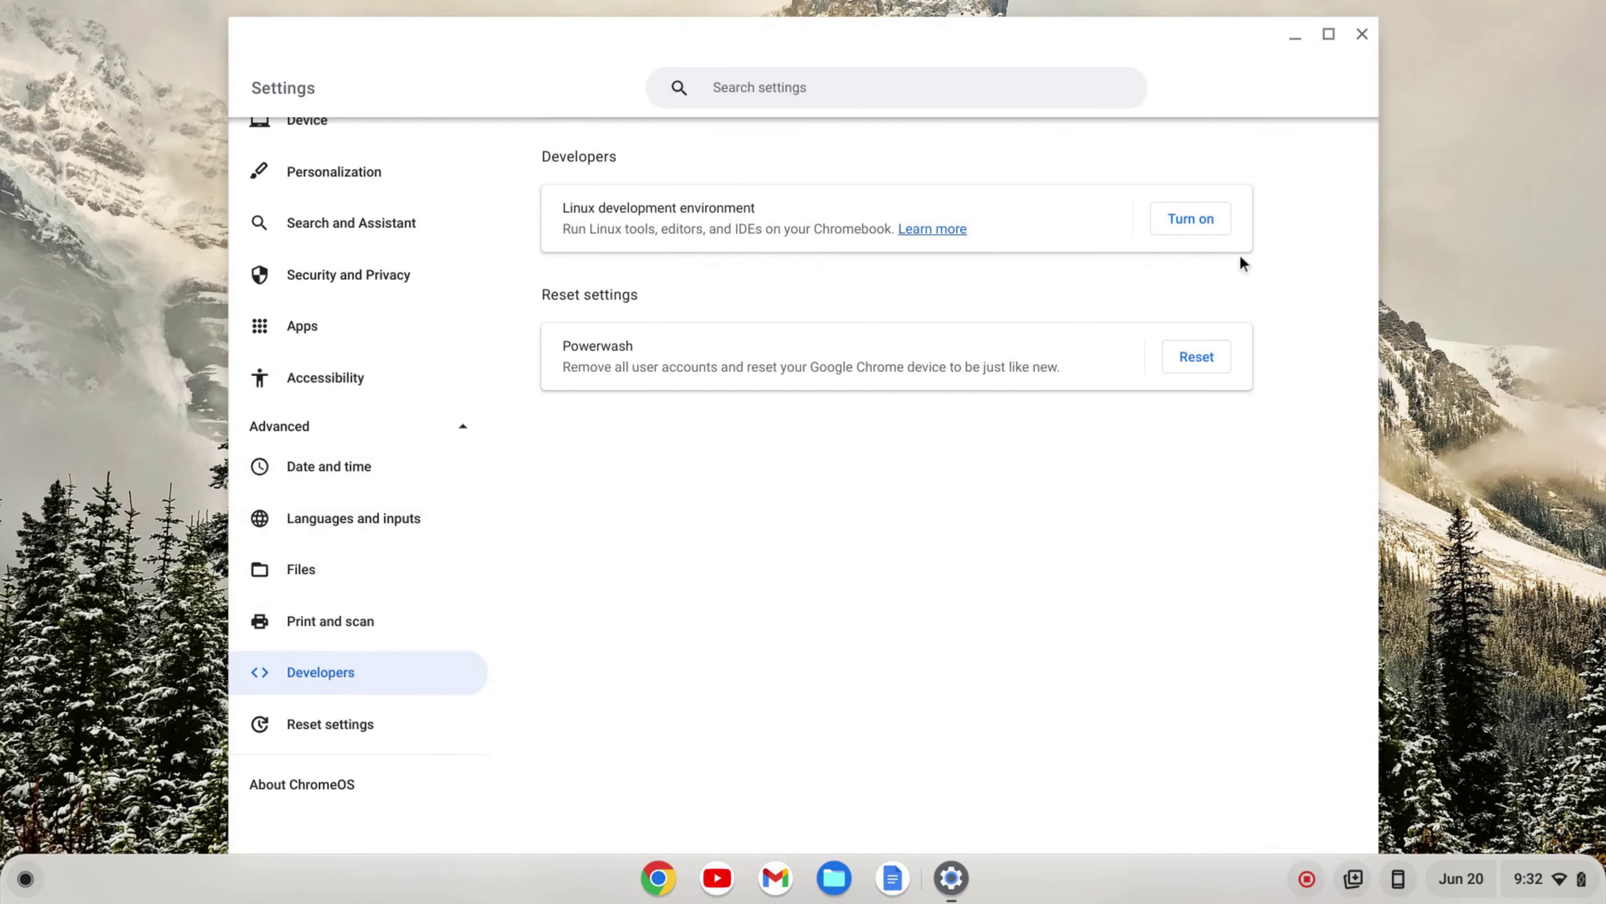
pyautogui.click(1198, 223)
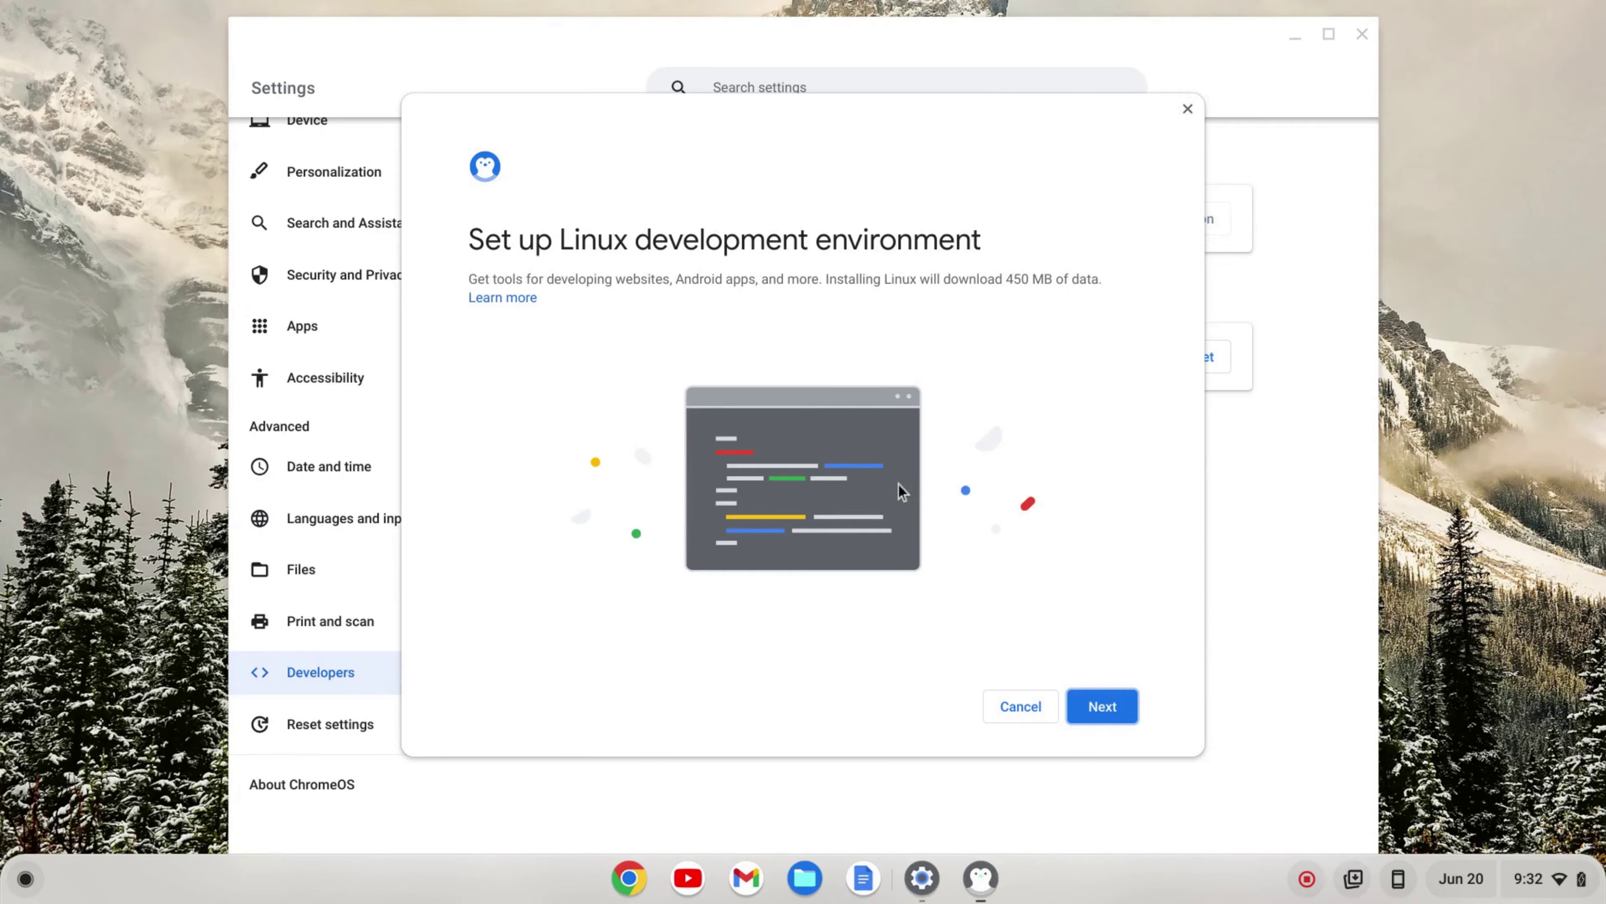
# - Install Linux with the default username and the Recommended 10.0 GB disk size
pyautogui.click(1106, 715)
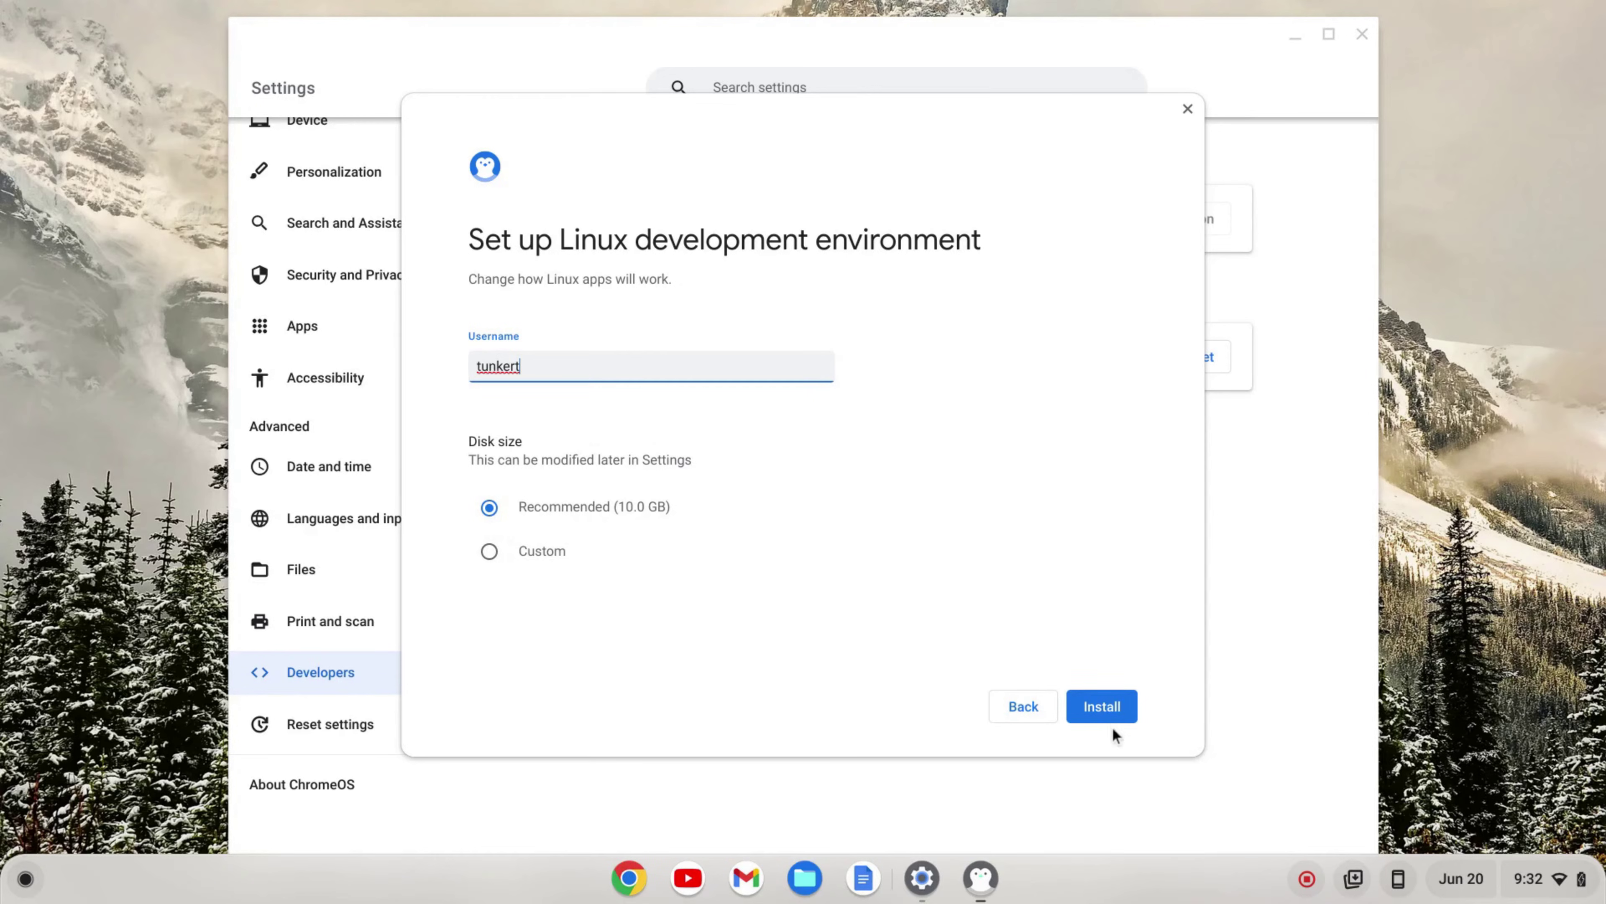
pyautogui.click(1121, 715)
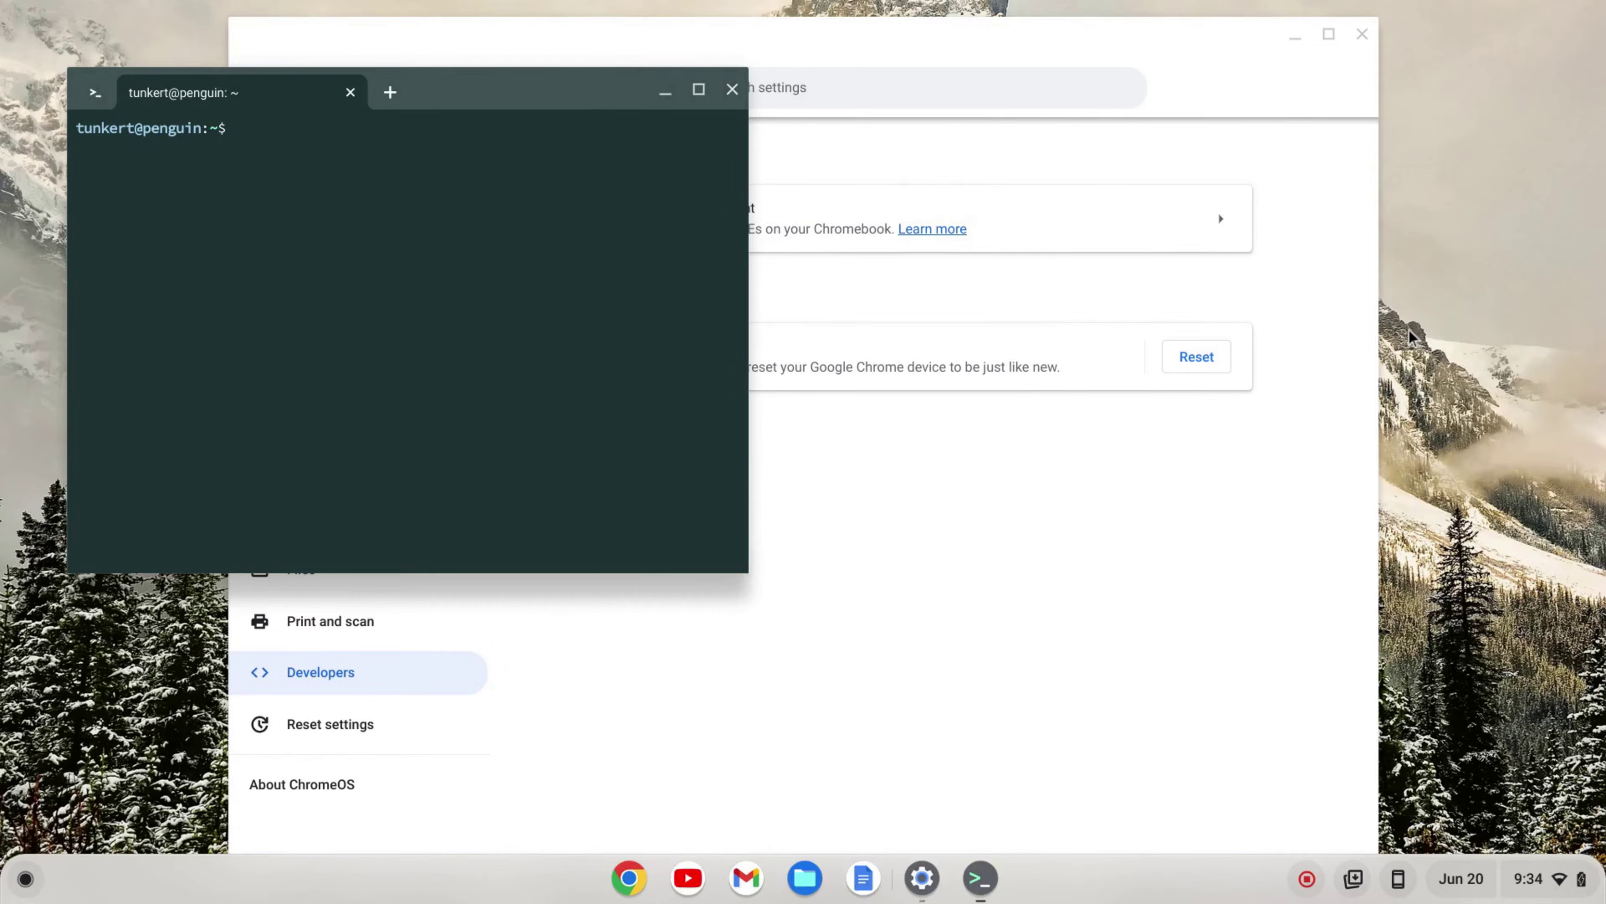
# - Maximize the terminal, enlarge its text, and run sudo apt-get update && sudo apt-get dist-upgrade -y
pyautogui.click(700, 90)
pyautogui.write('===')
pyautogui.press('BackSpace')
pyautogui.press('BackSpace')
pyautogui.press('BackSpace')
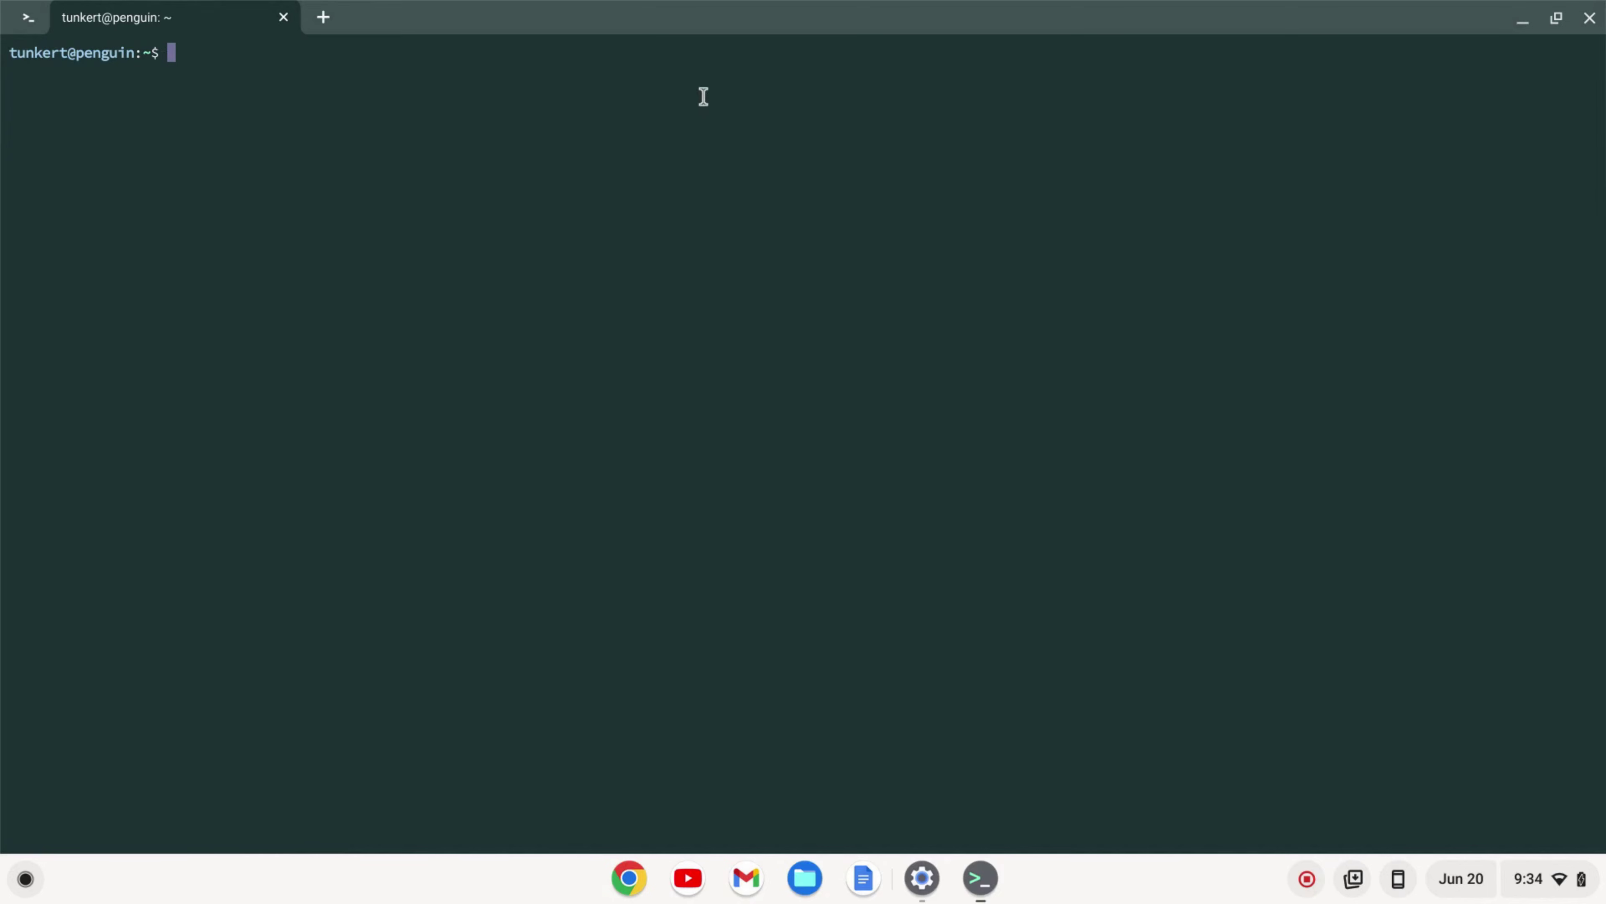
pyautogui.hotkey('ctrl', '=')
pyautogui.hotkey('ctrl', '=')
pyautogui.hotkey('ctrl', '=')
pyautogui.hotkey('ctrl', '=')
pyautogui.hotkey('ctrl', '=')
pyautogui.hotkey('ctrl', '=')
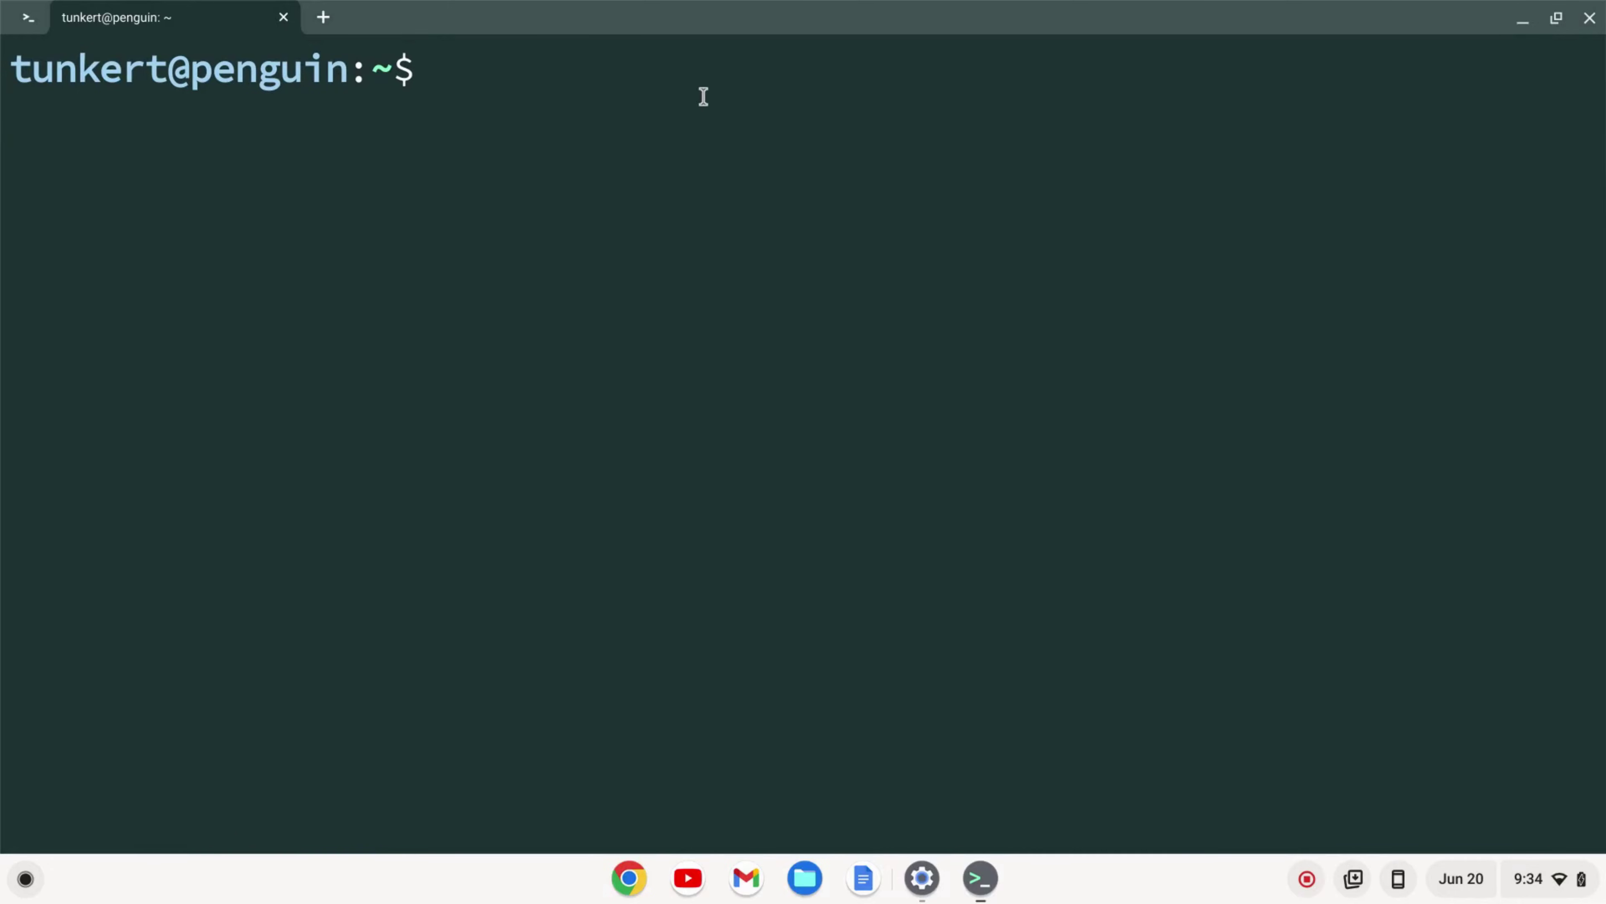
pyautogui.write('sudo a')
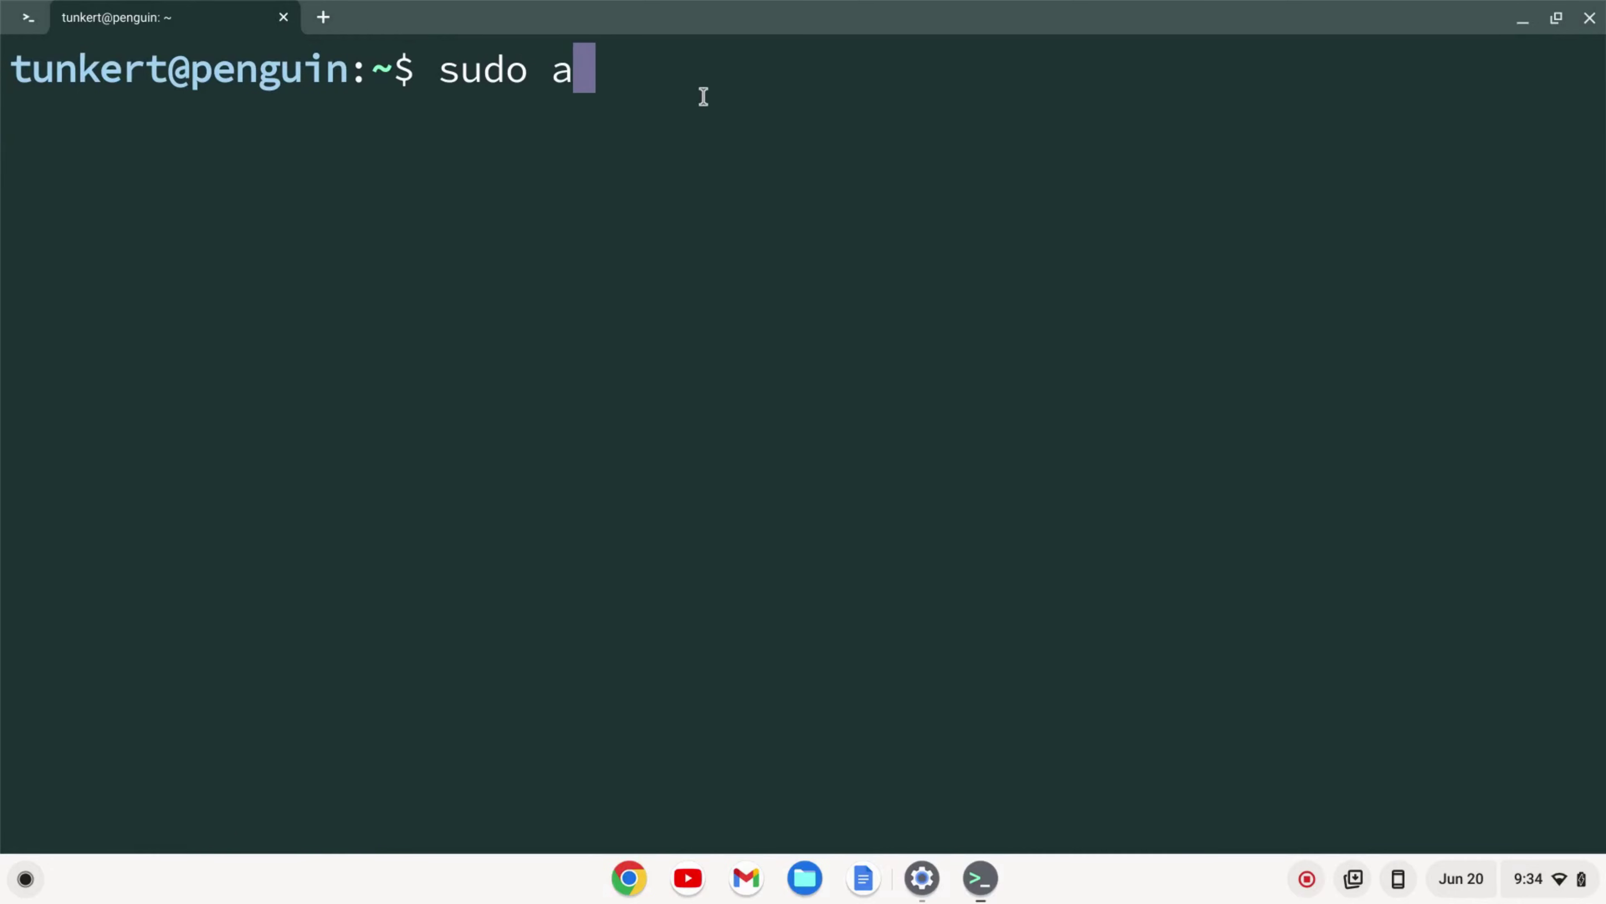
pyautogui.write('pt-get update ')
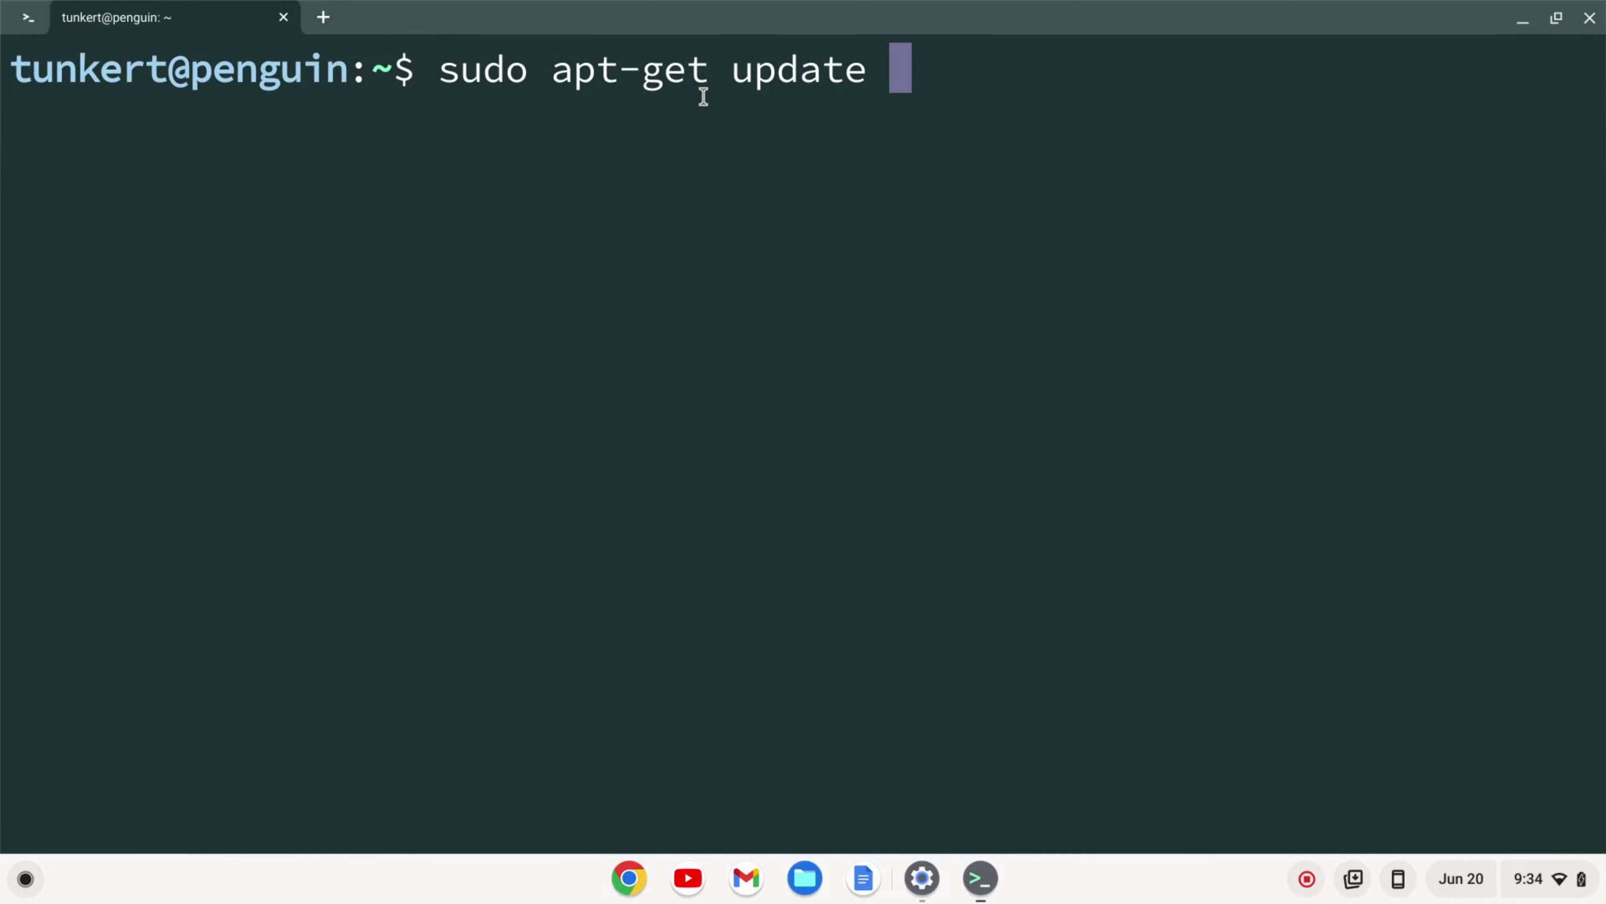
pyautogui.write('&&')
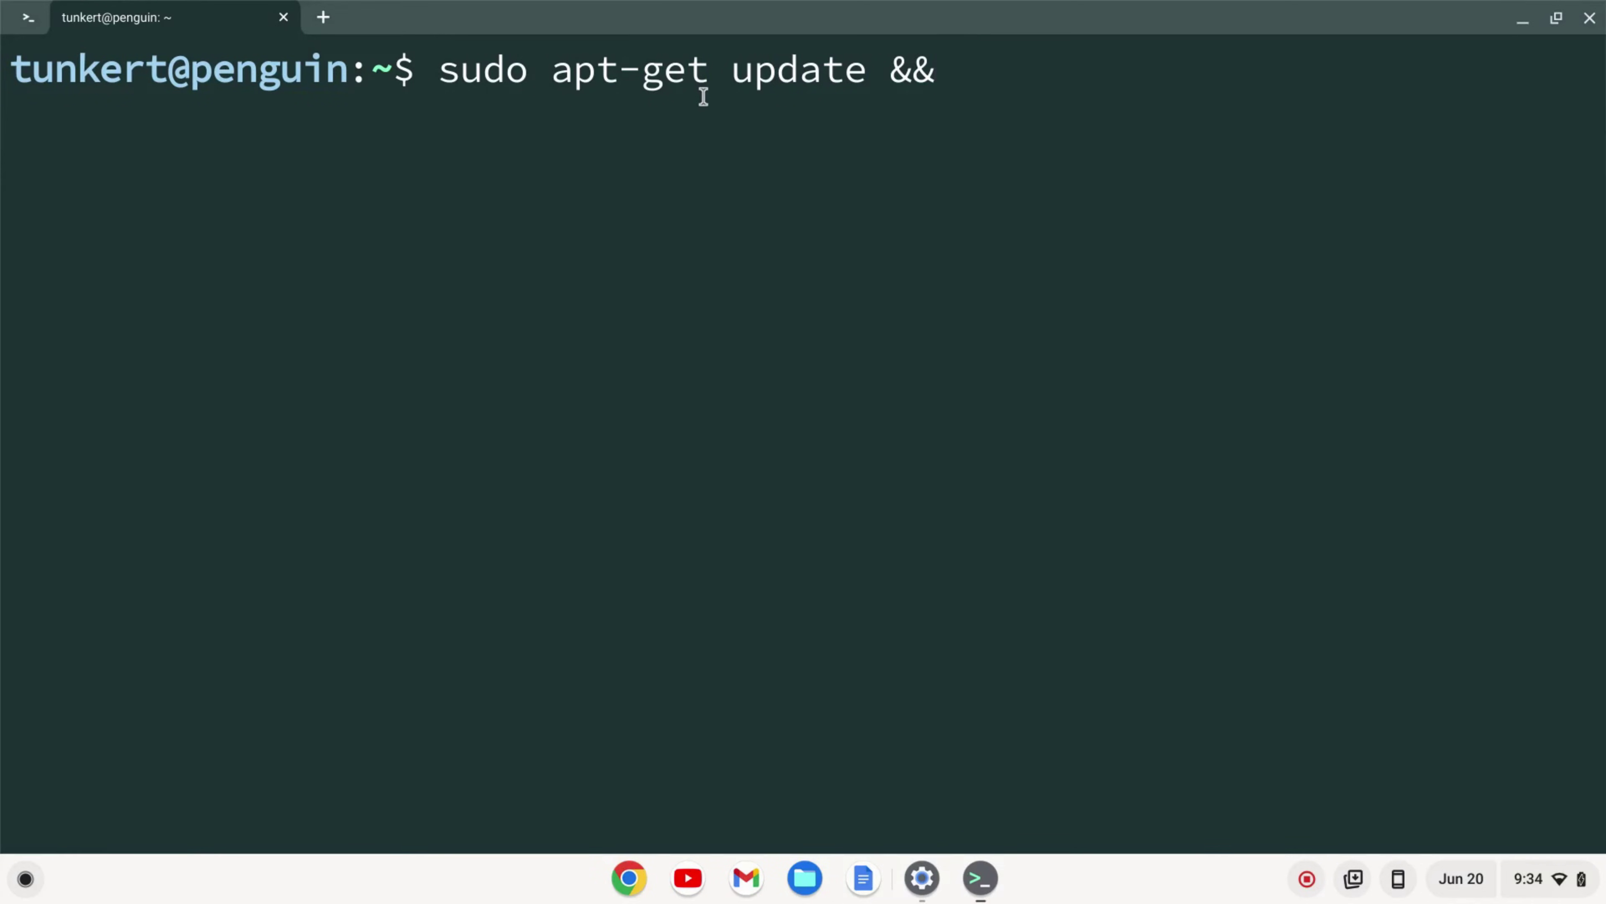
pyautogui.write(' sudo apt-ge')
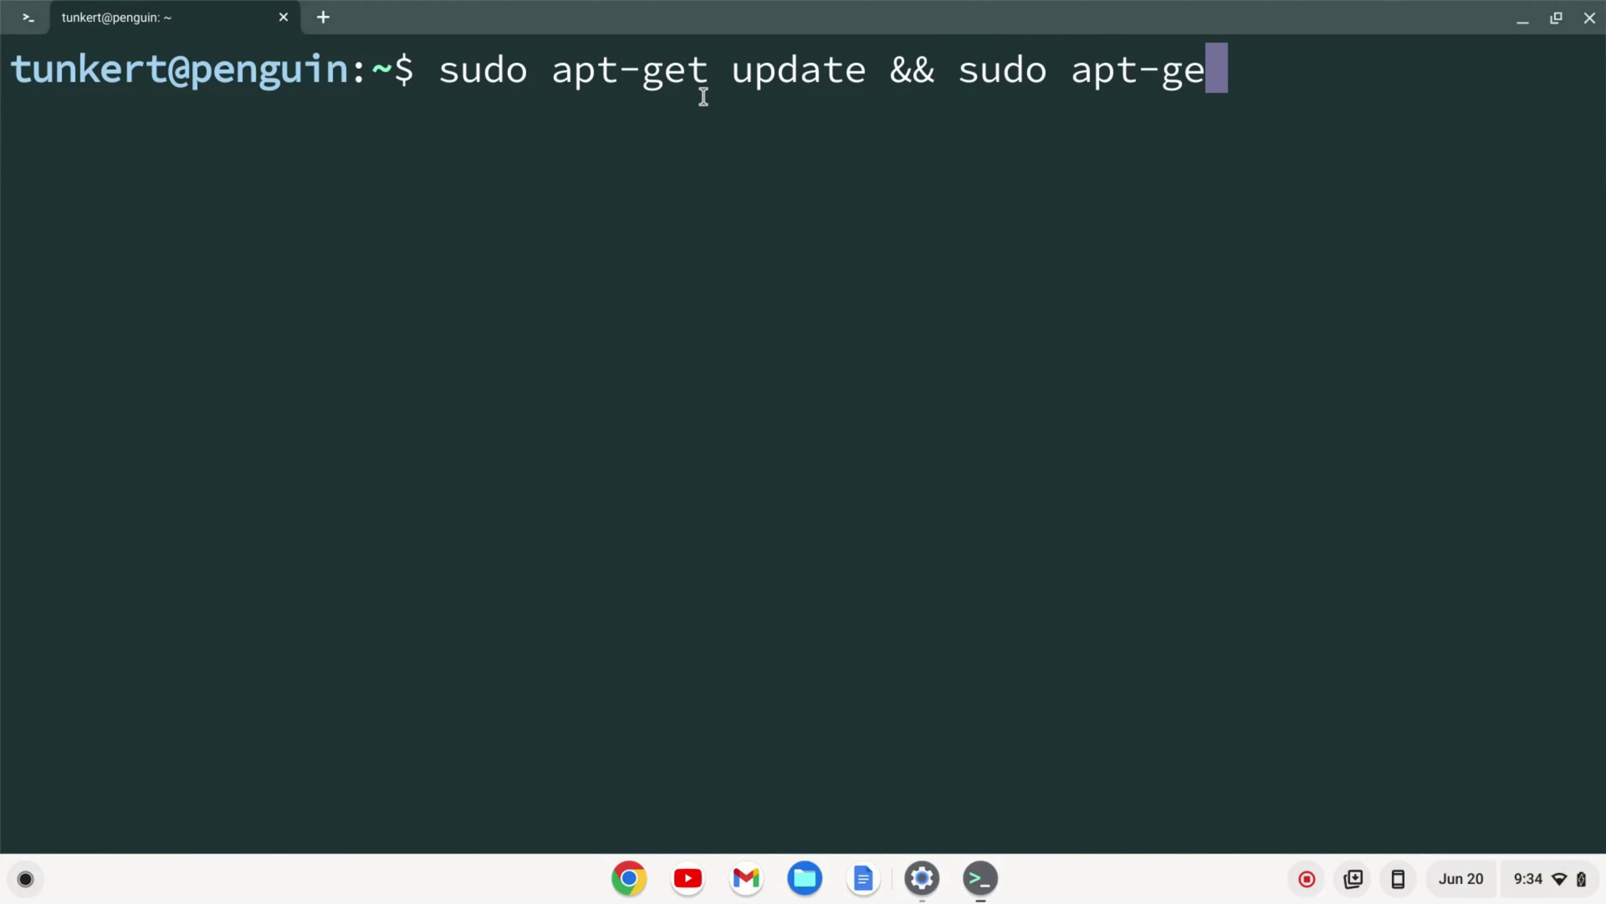
pyautogui.write('t dist-up')
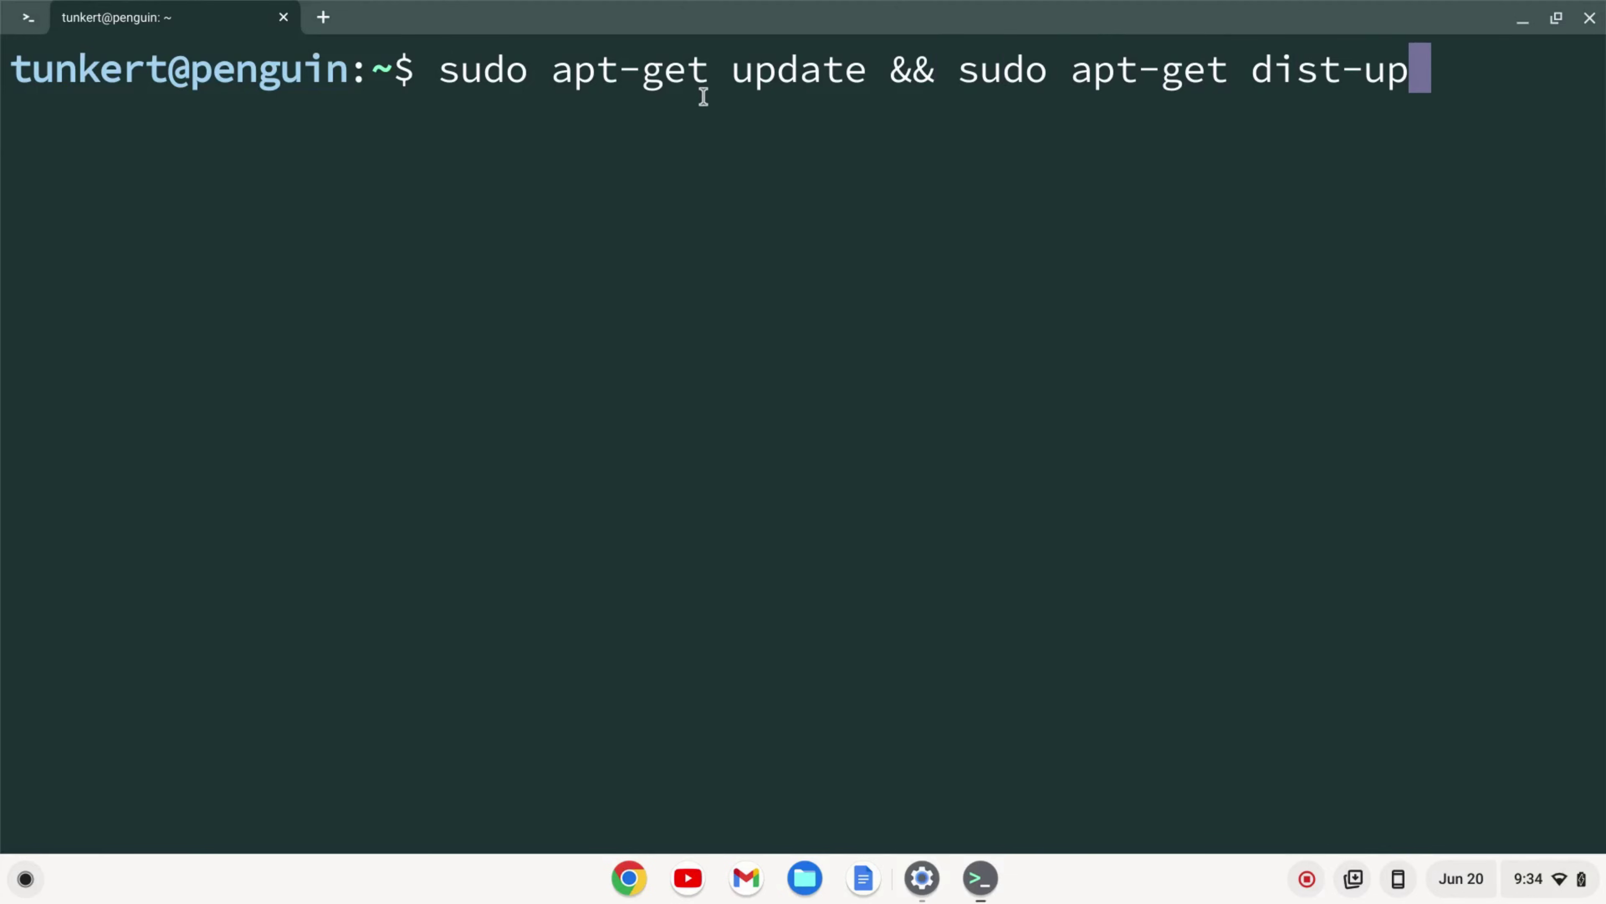
pyautogui.write('grade -y')
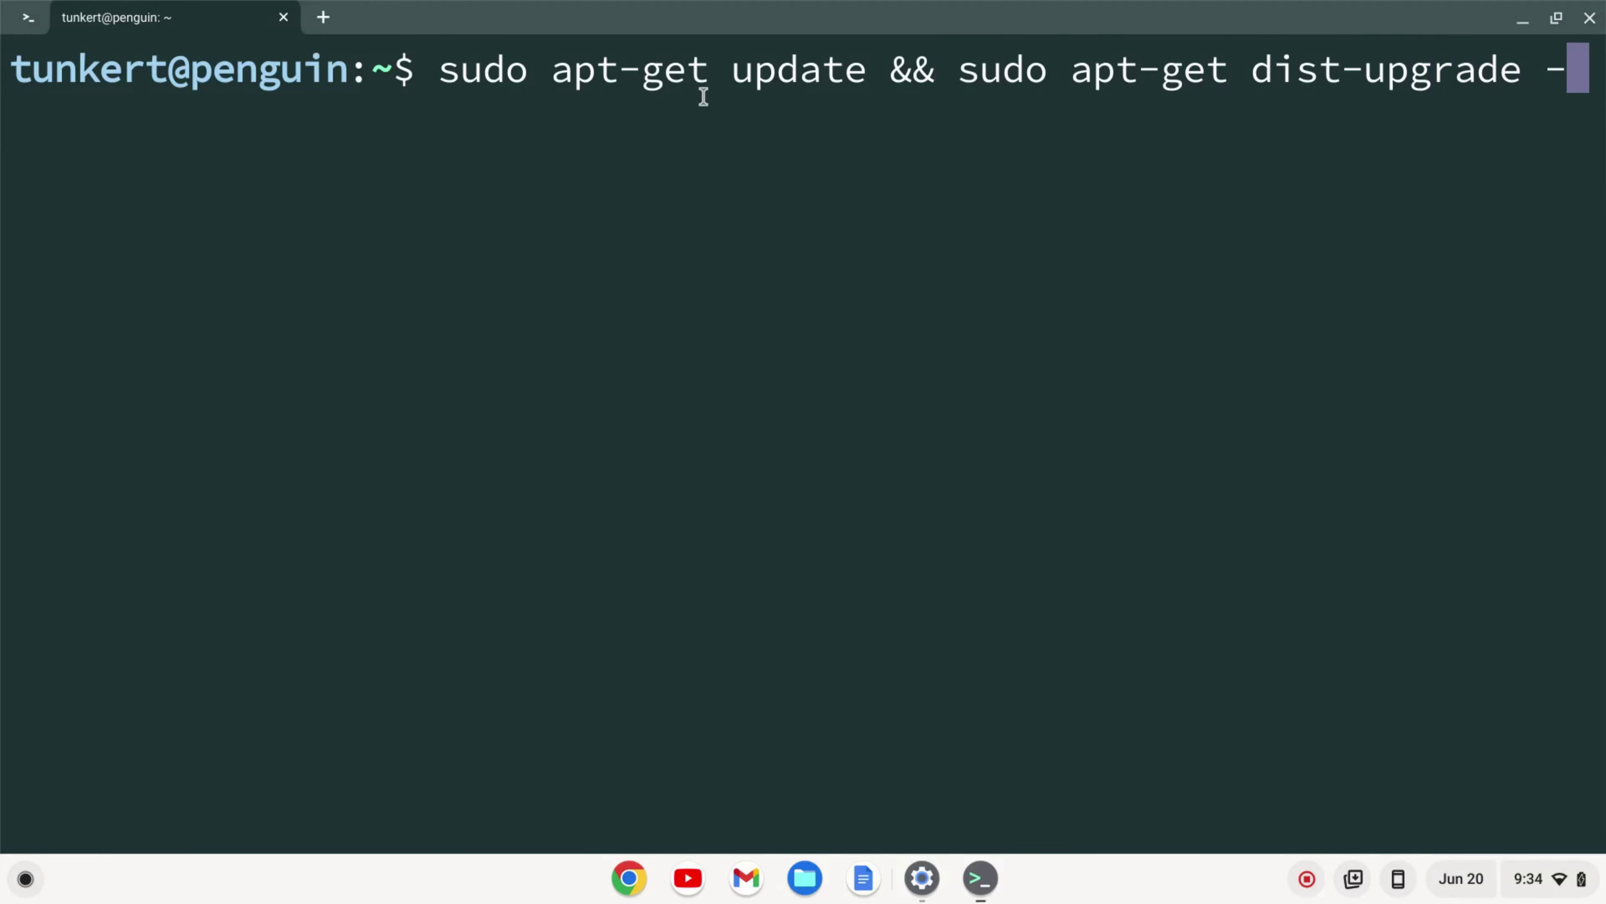
pyautogui.press('Return')
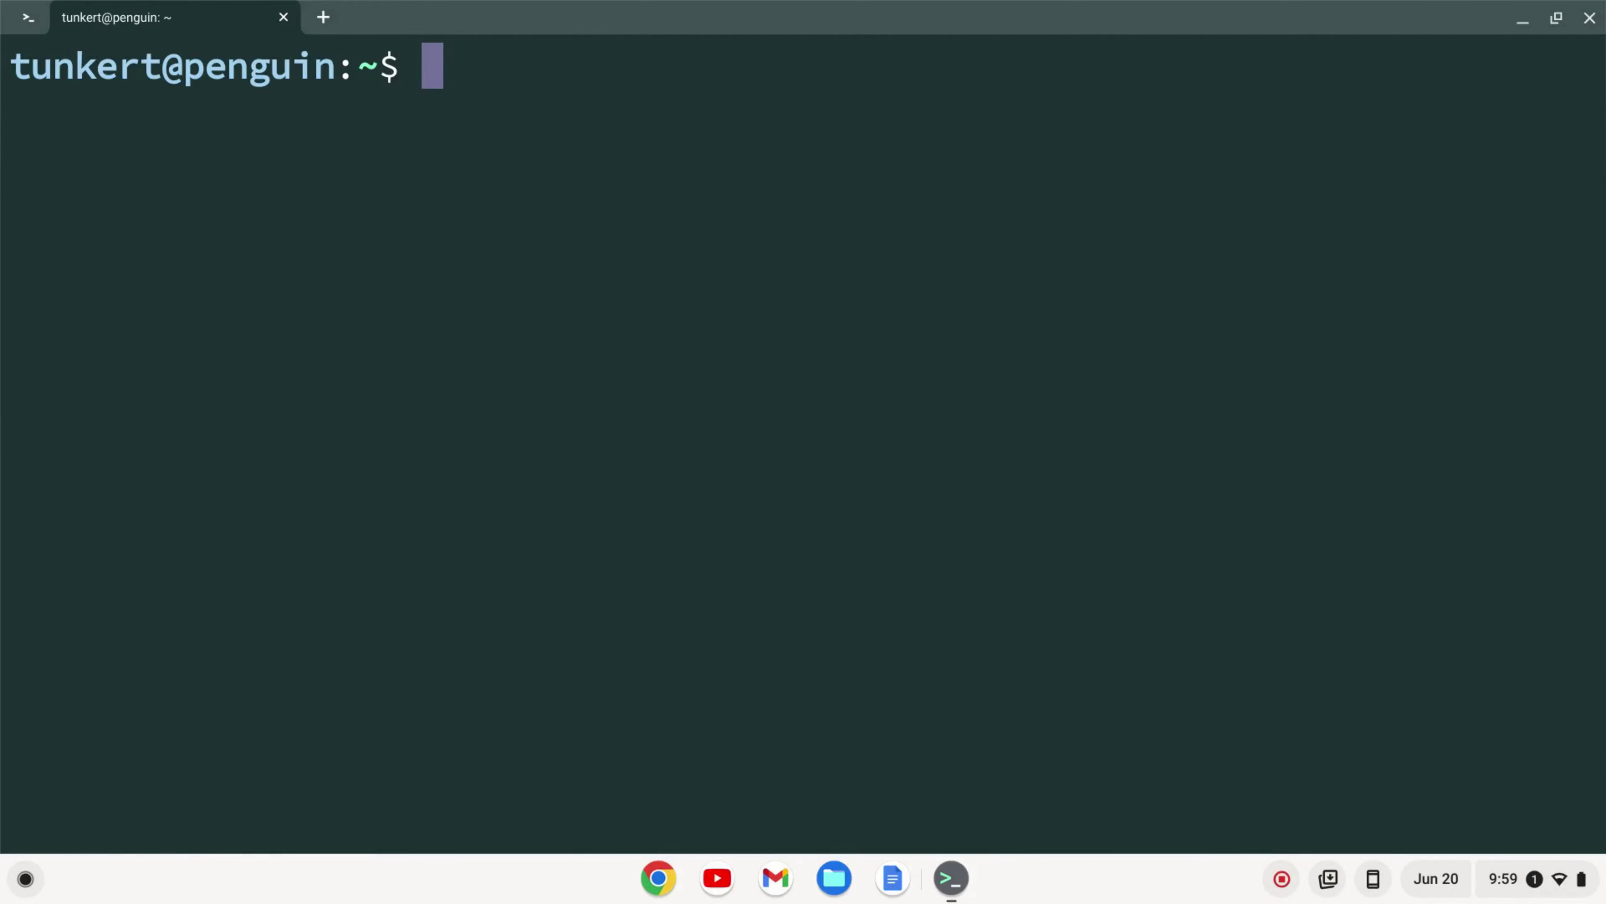
# - In a new Chrome window, search 'brave browser' and open the Brave website
pyautogui.click(659, 894)
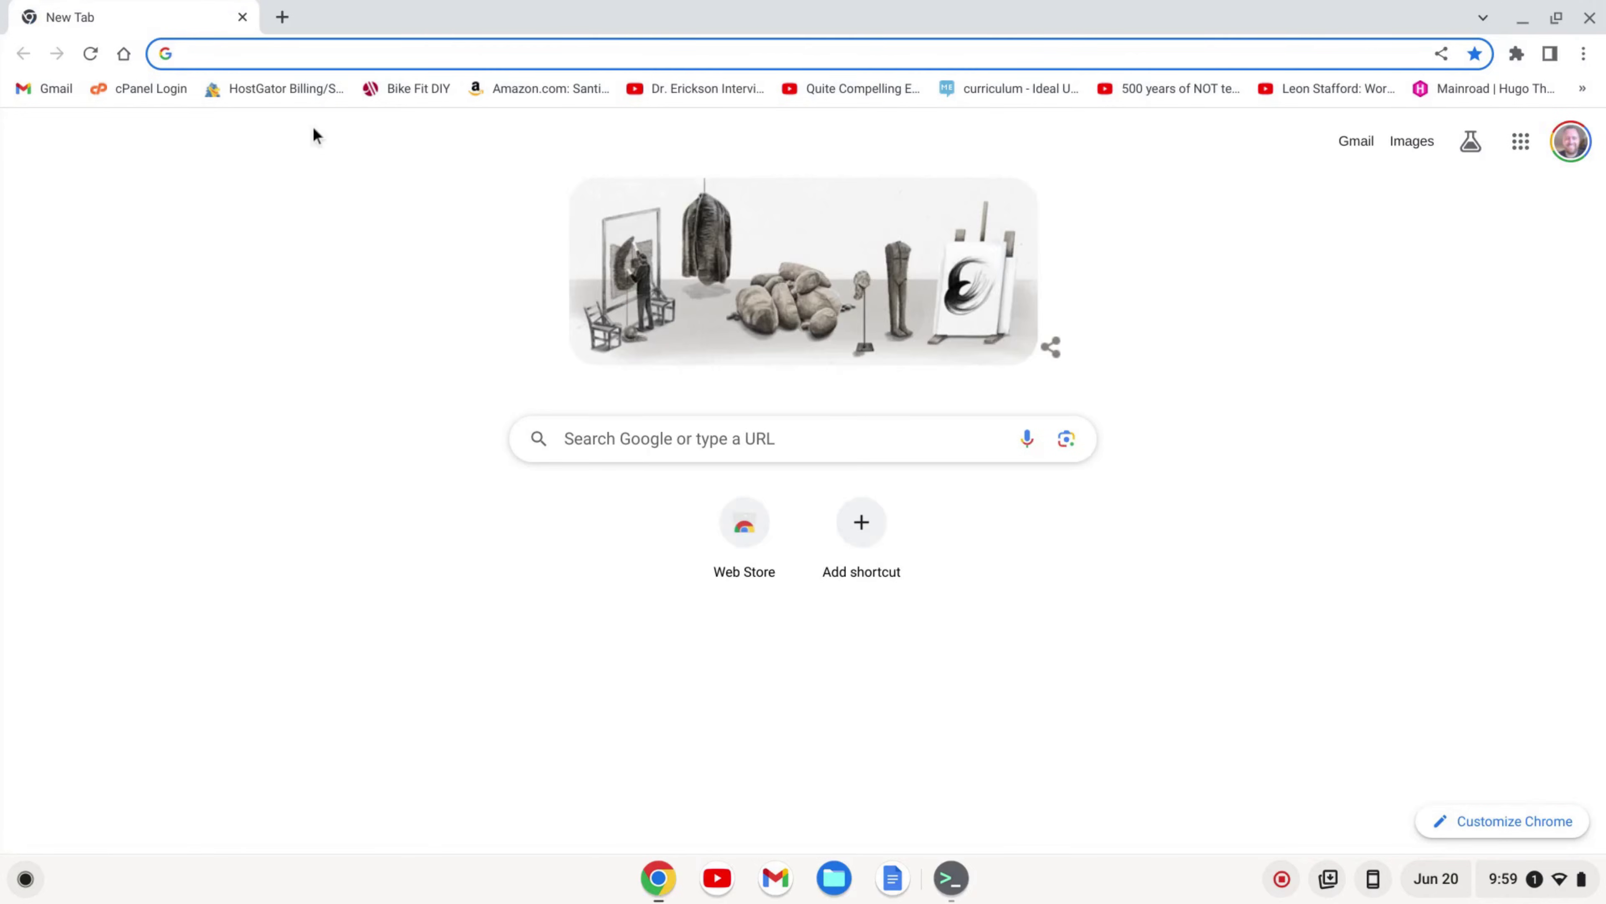
pyautogui.write('brave browser')
pyautogui.press('Return')
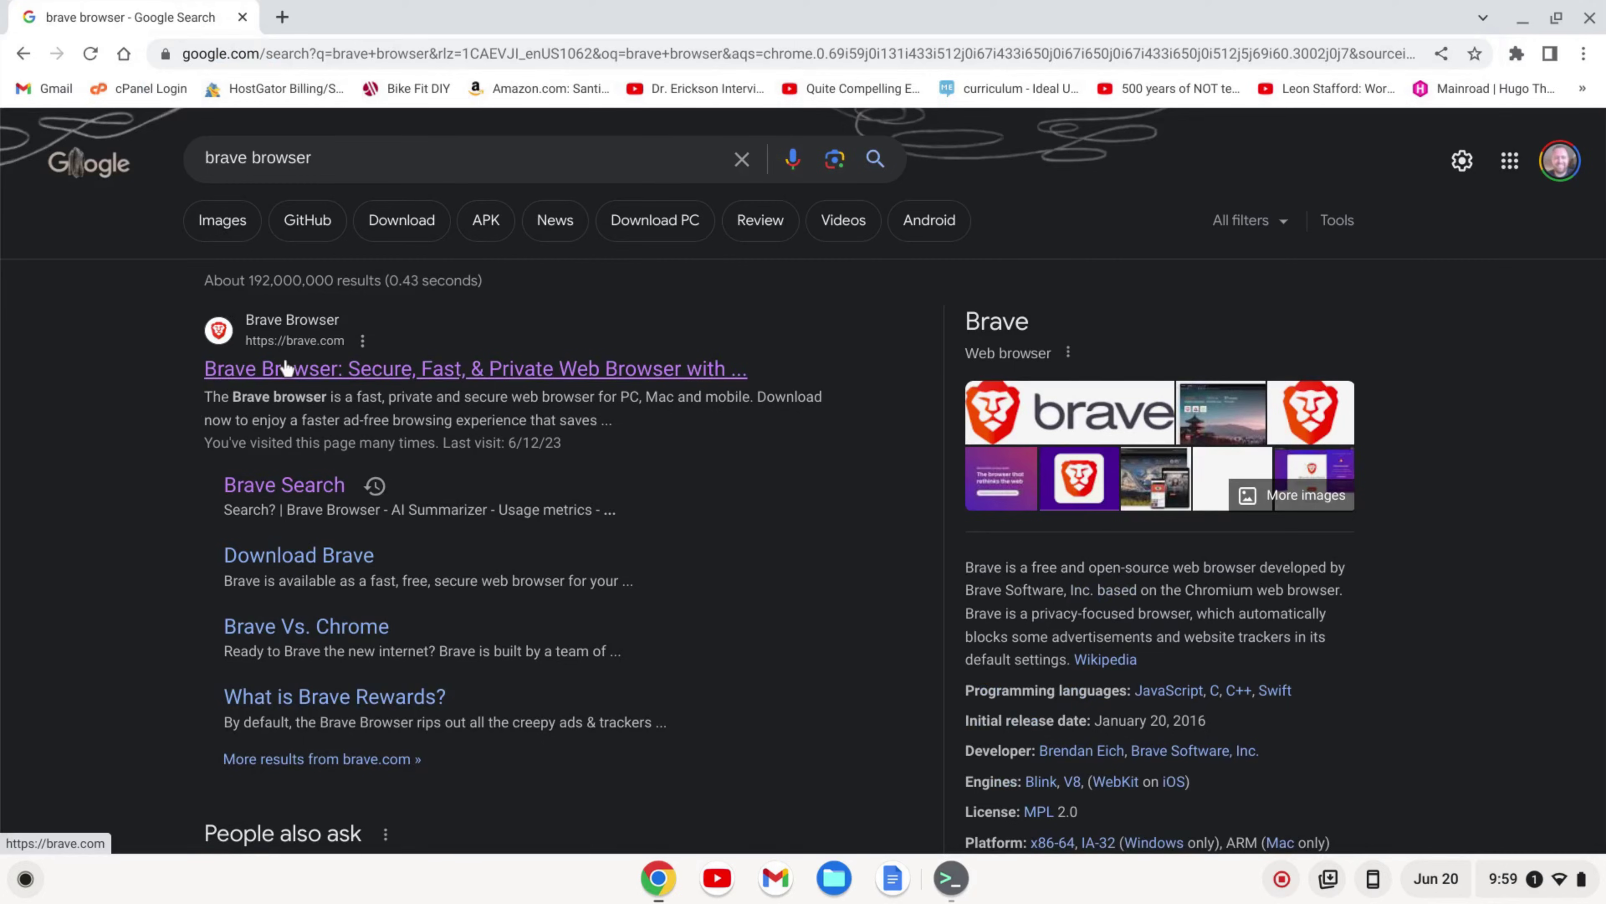
pyautogui.click(285, 369)
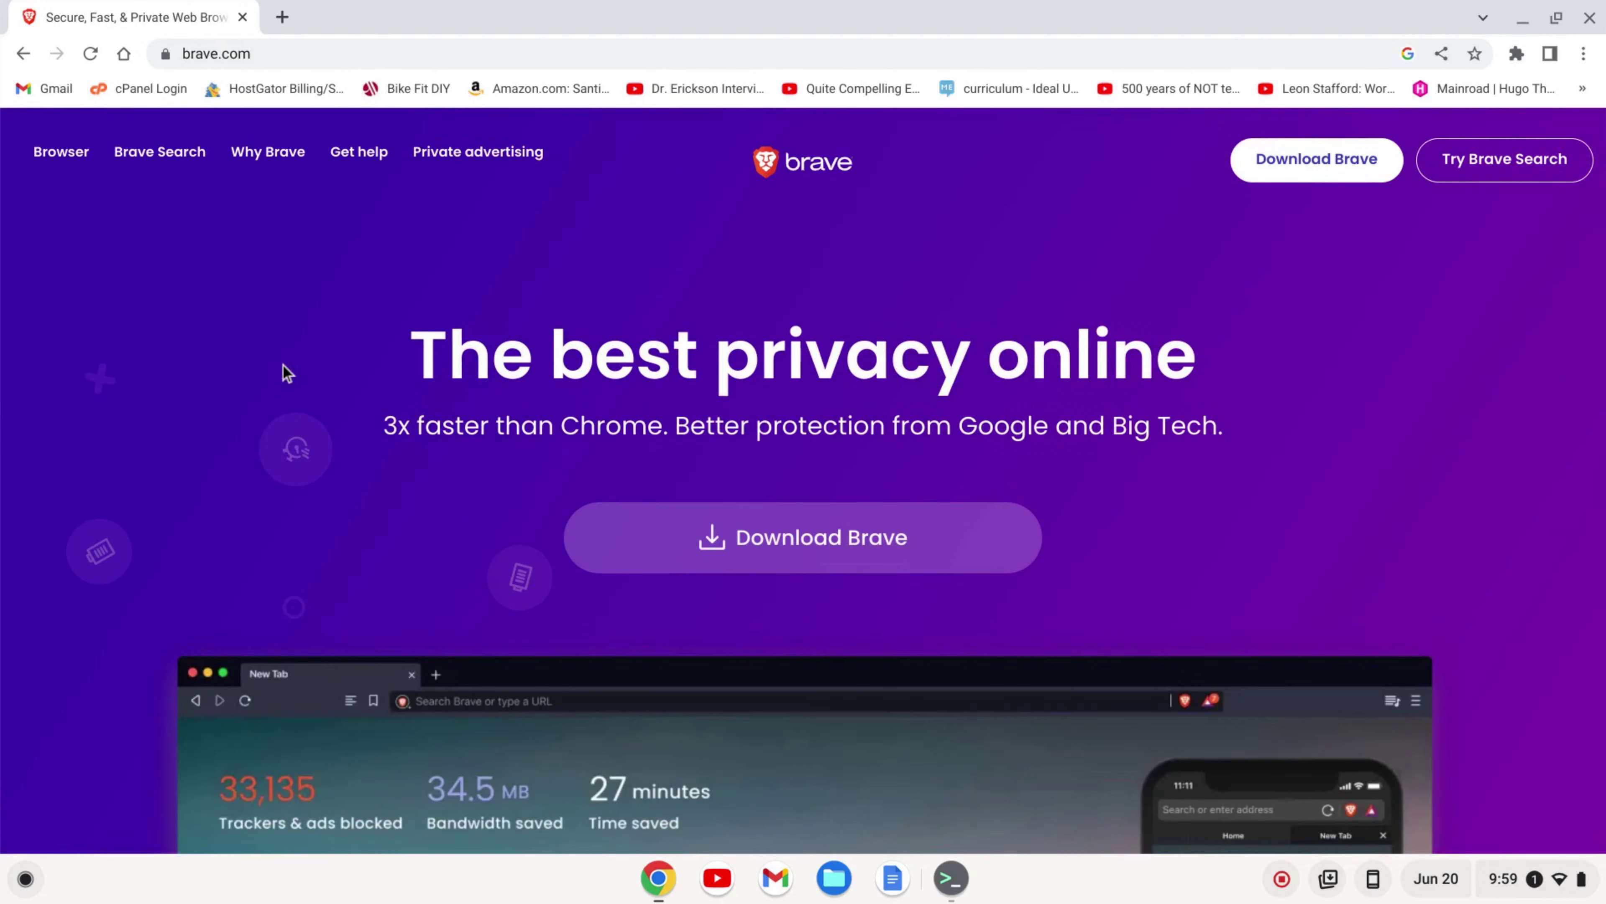
# - Go to Brave's Linux Release Channel instructions and select the sudo apt install curl command
pyautogui.click(1308, 170)
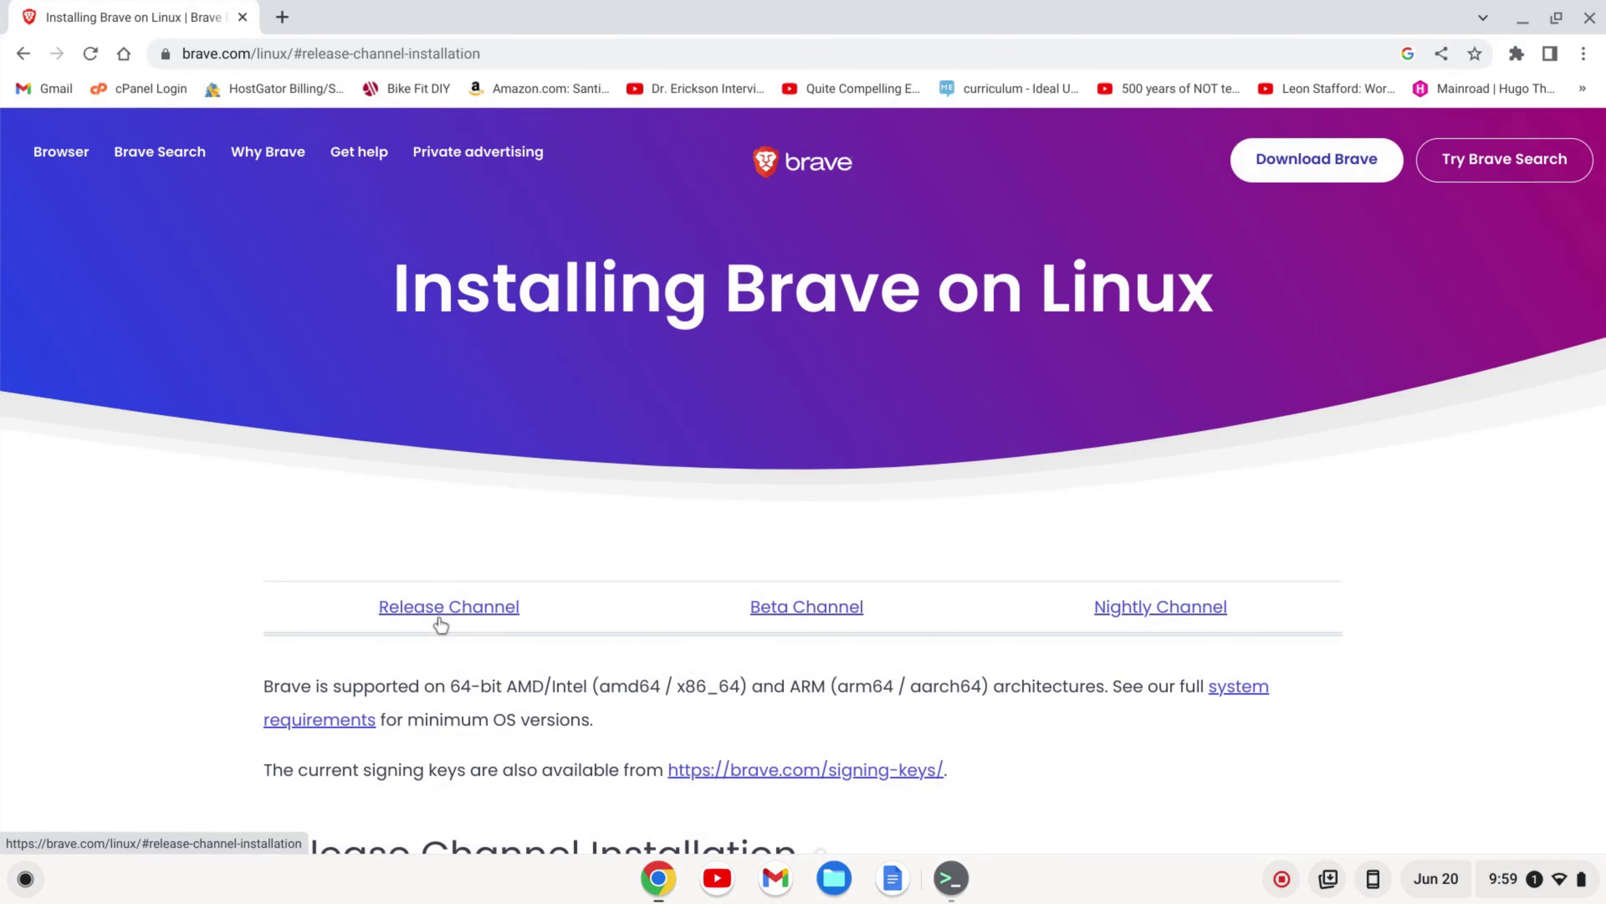
pyautogui.click(421, 608)
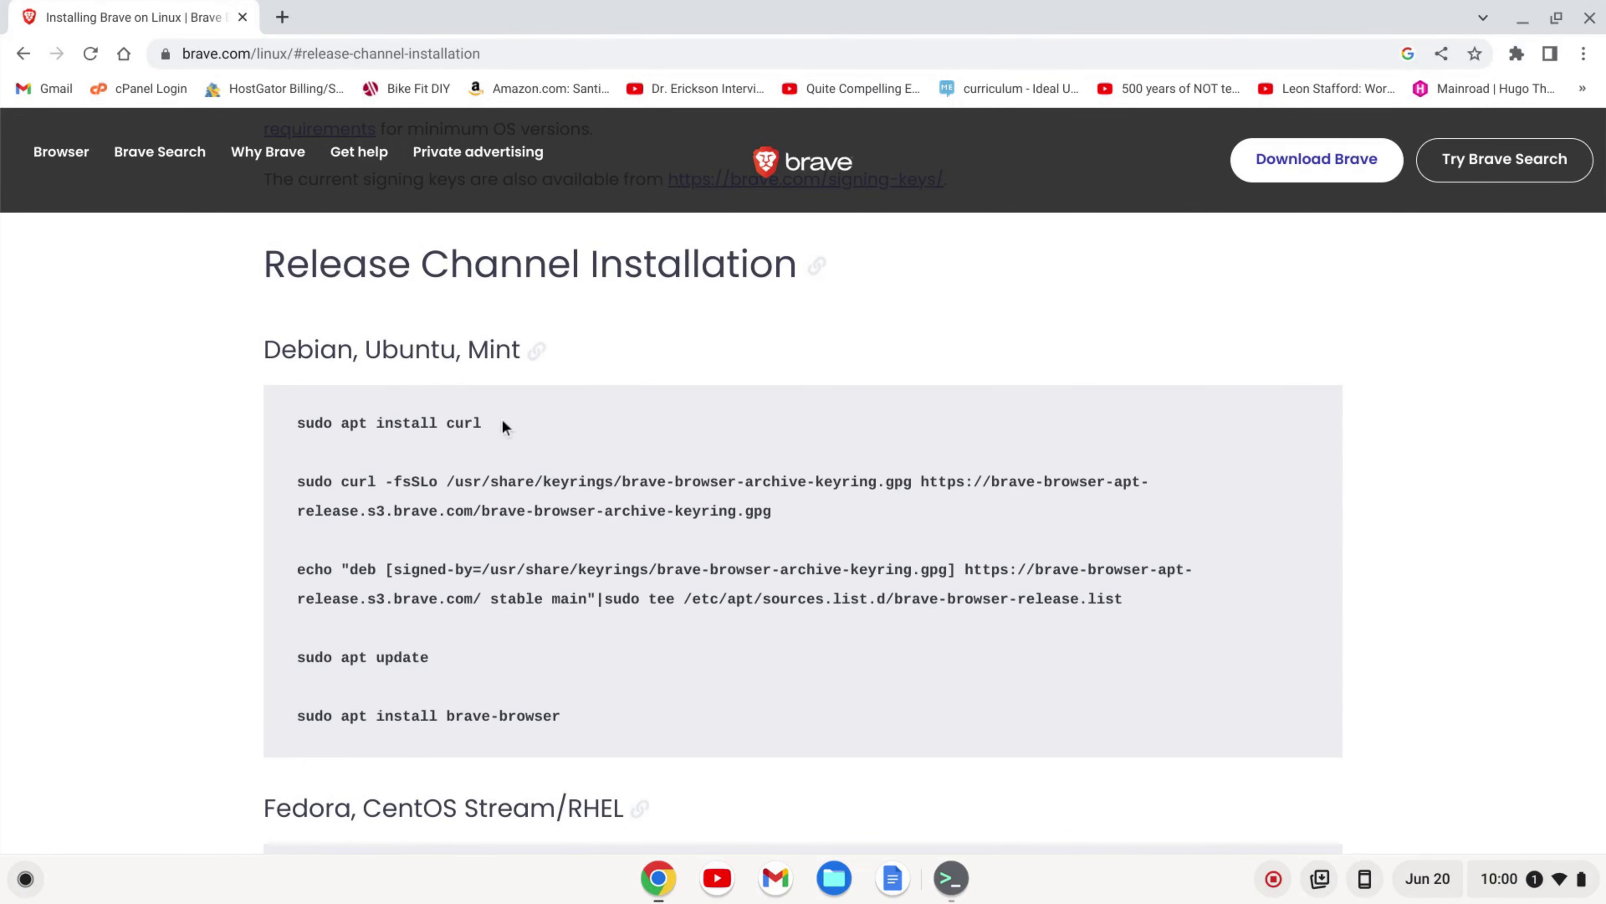
pyautogui.moveTo(492, 425); pyautogui.dragTo(293, 423)
pyautogui.hotkey('ctrl', 'c')
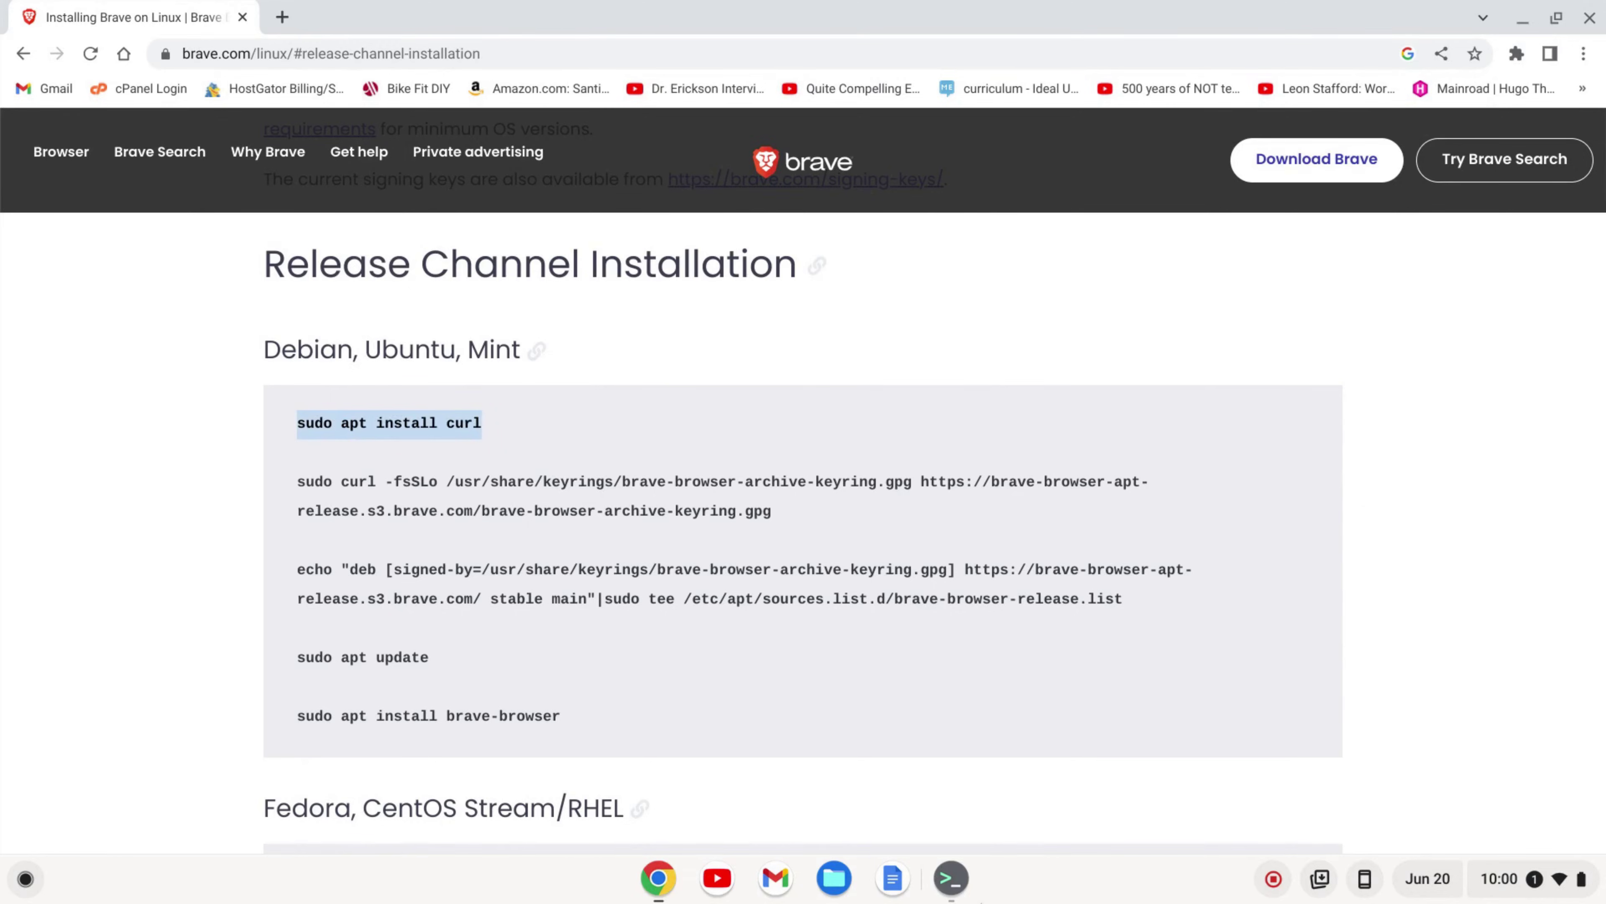
# - Paste and run sudo apt install curl in the terminal
pyautogui.click(959, 882)
pyautogui.hotkey('ctrl', 'shift', 'v')
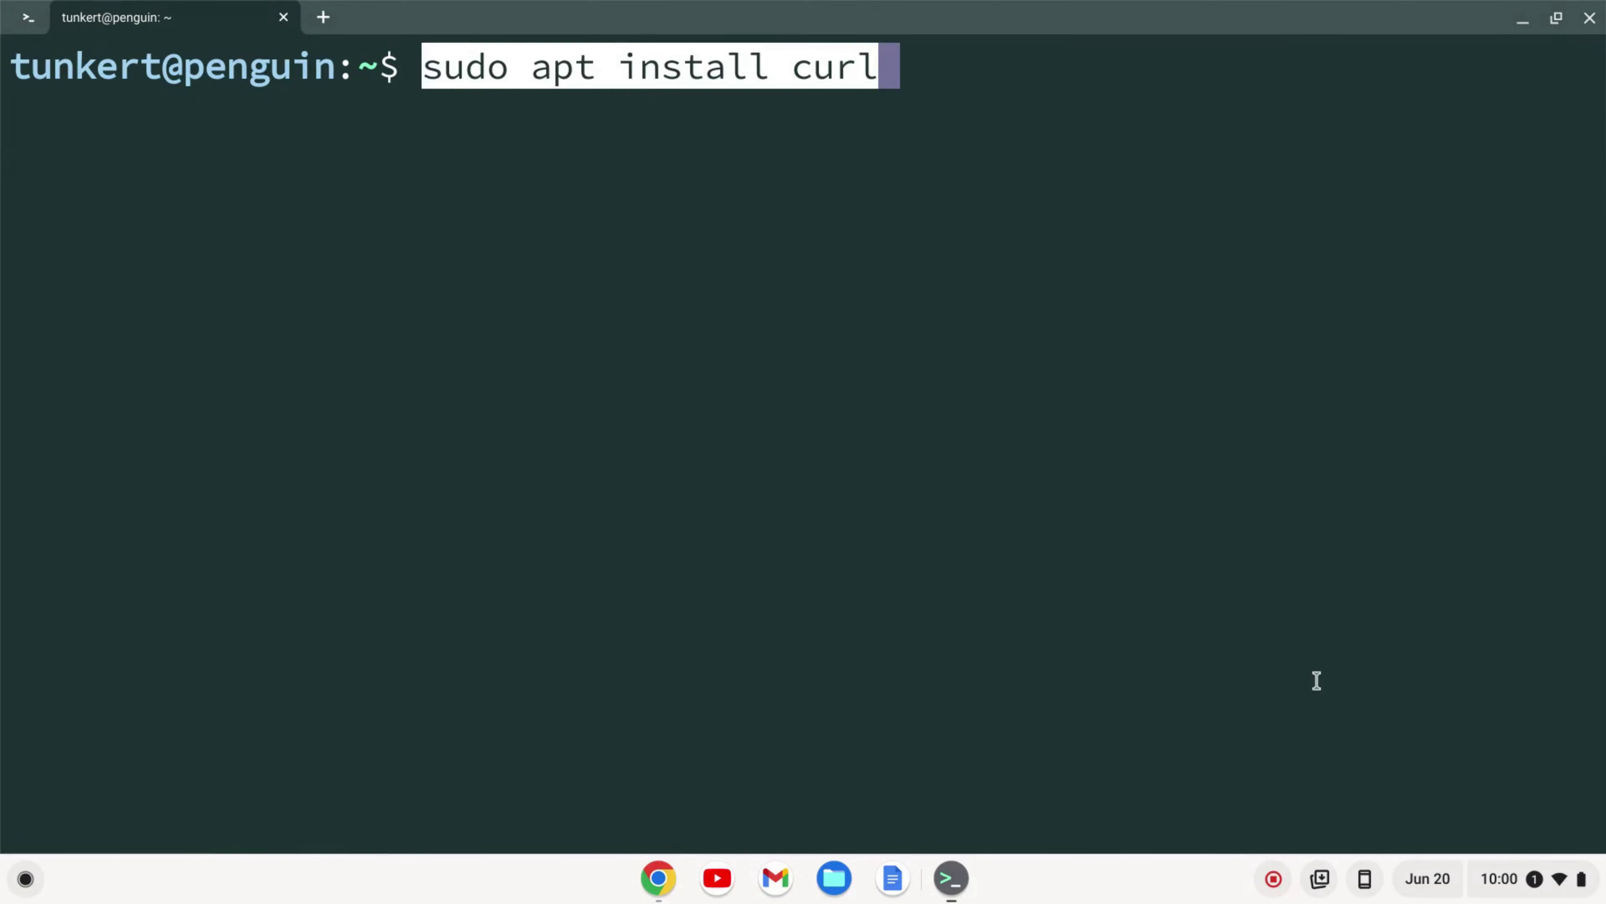
pyautogui.press('Return')
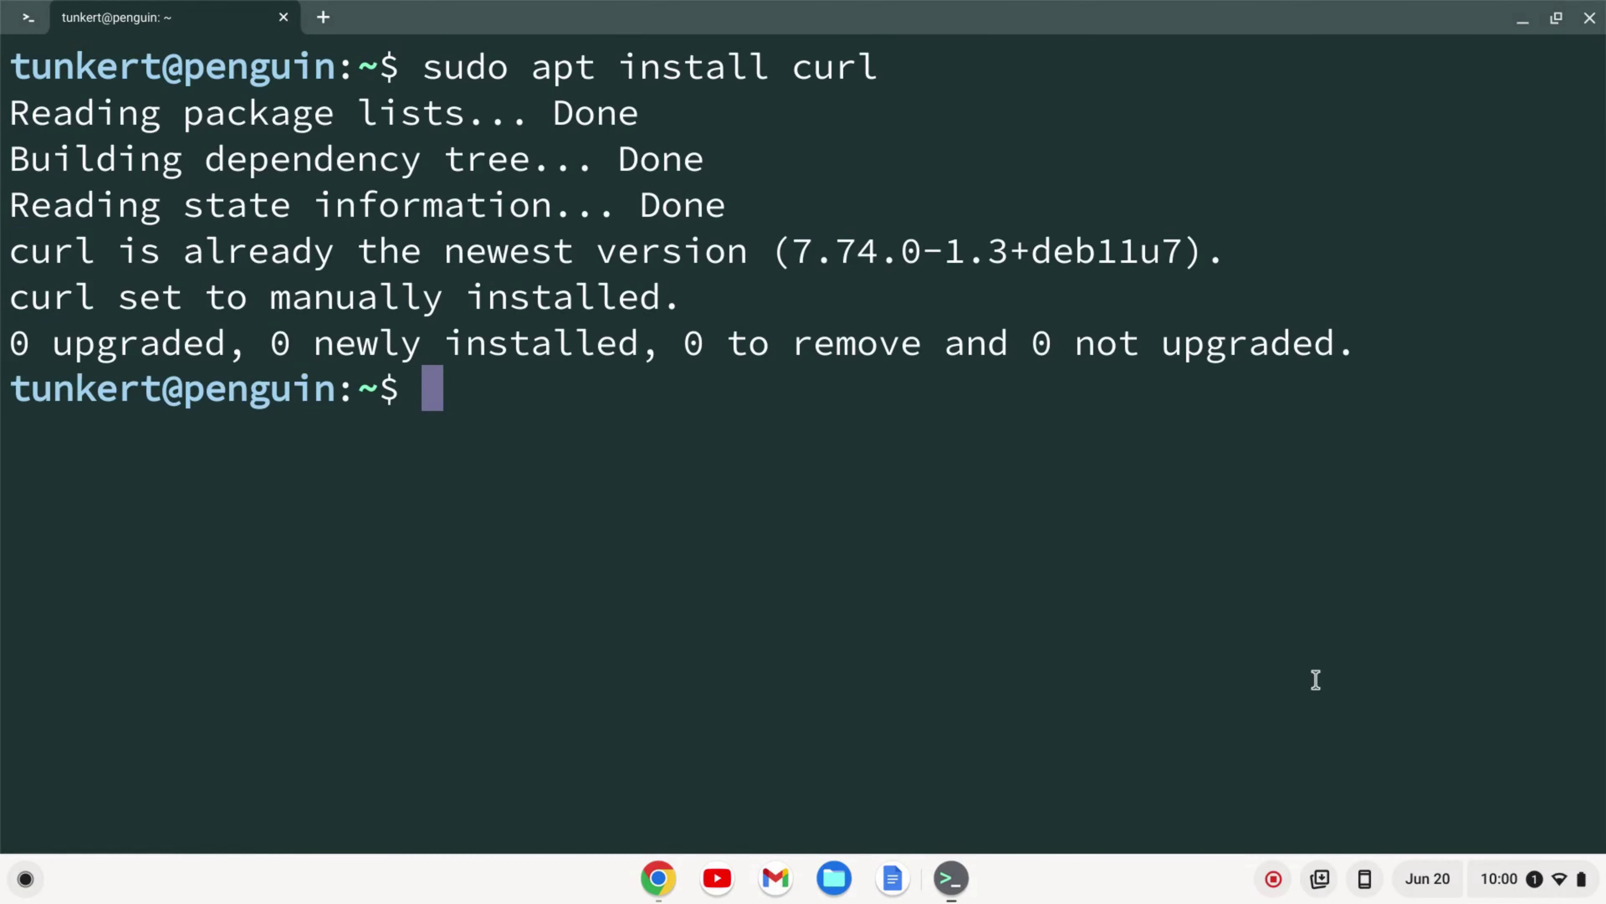
# - Copy the Brave keyring download command from the page and run it in the terminal
pyautogui.hotkey('alt', 'Tab')
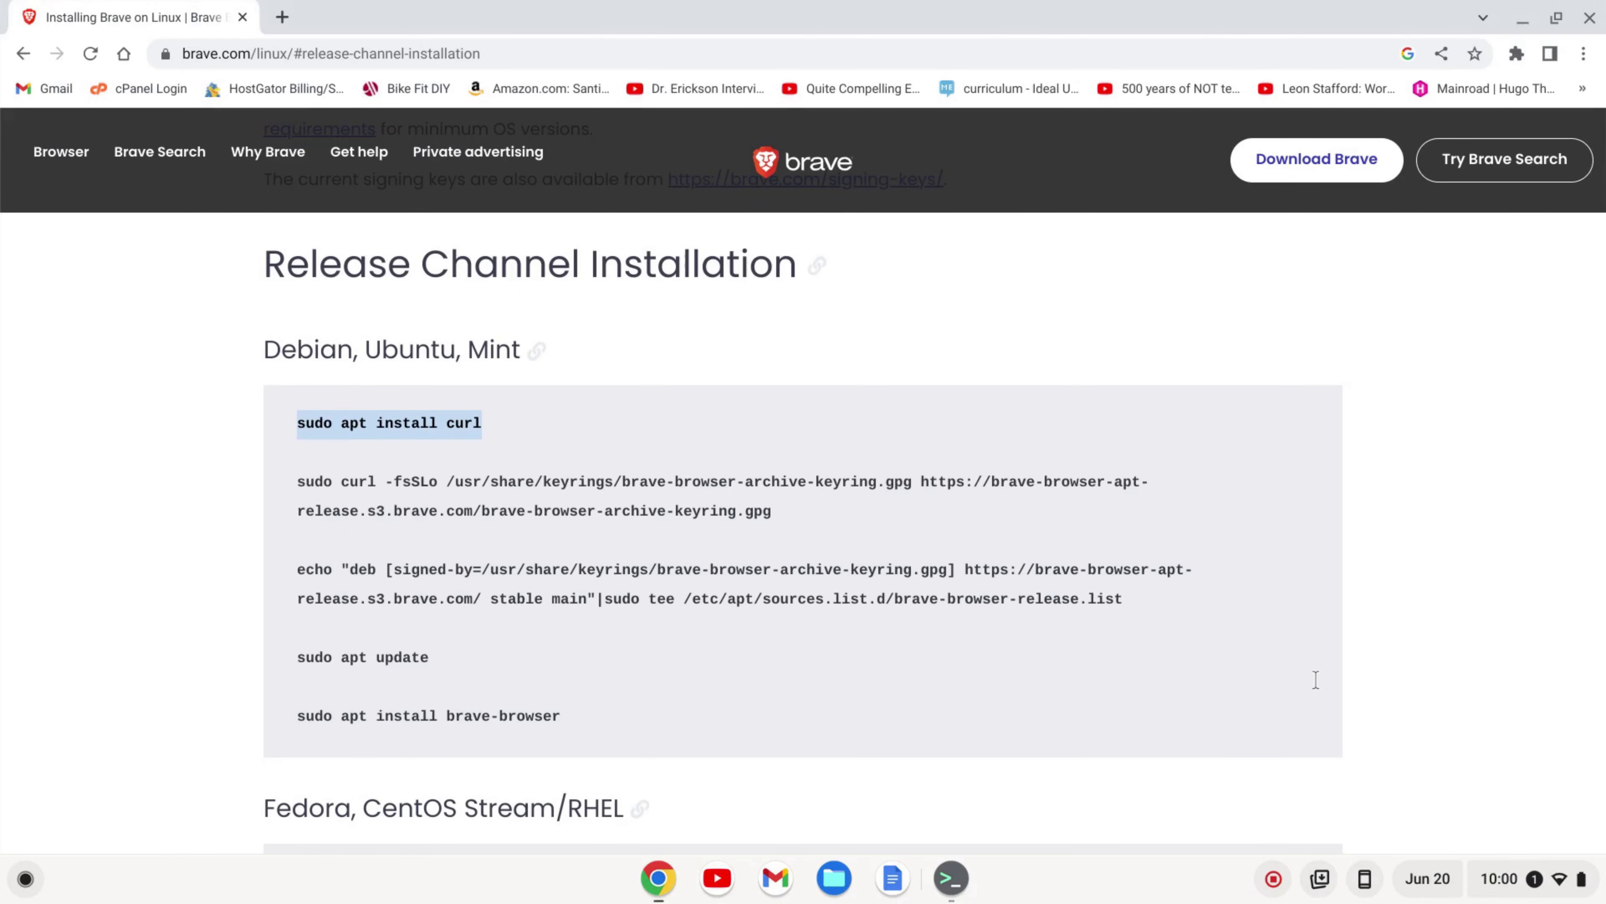
pyautogui.moveTo(802, 520); pyautogui.dragTo(291, 489)
pyautogui.hotkey('ctrl', 'c')
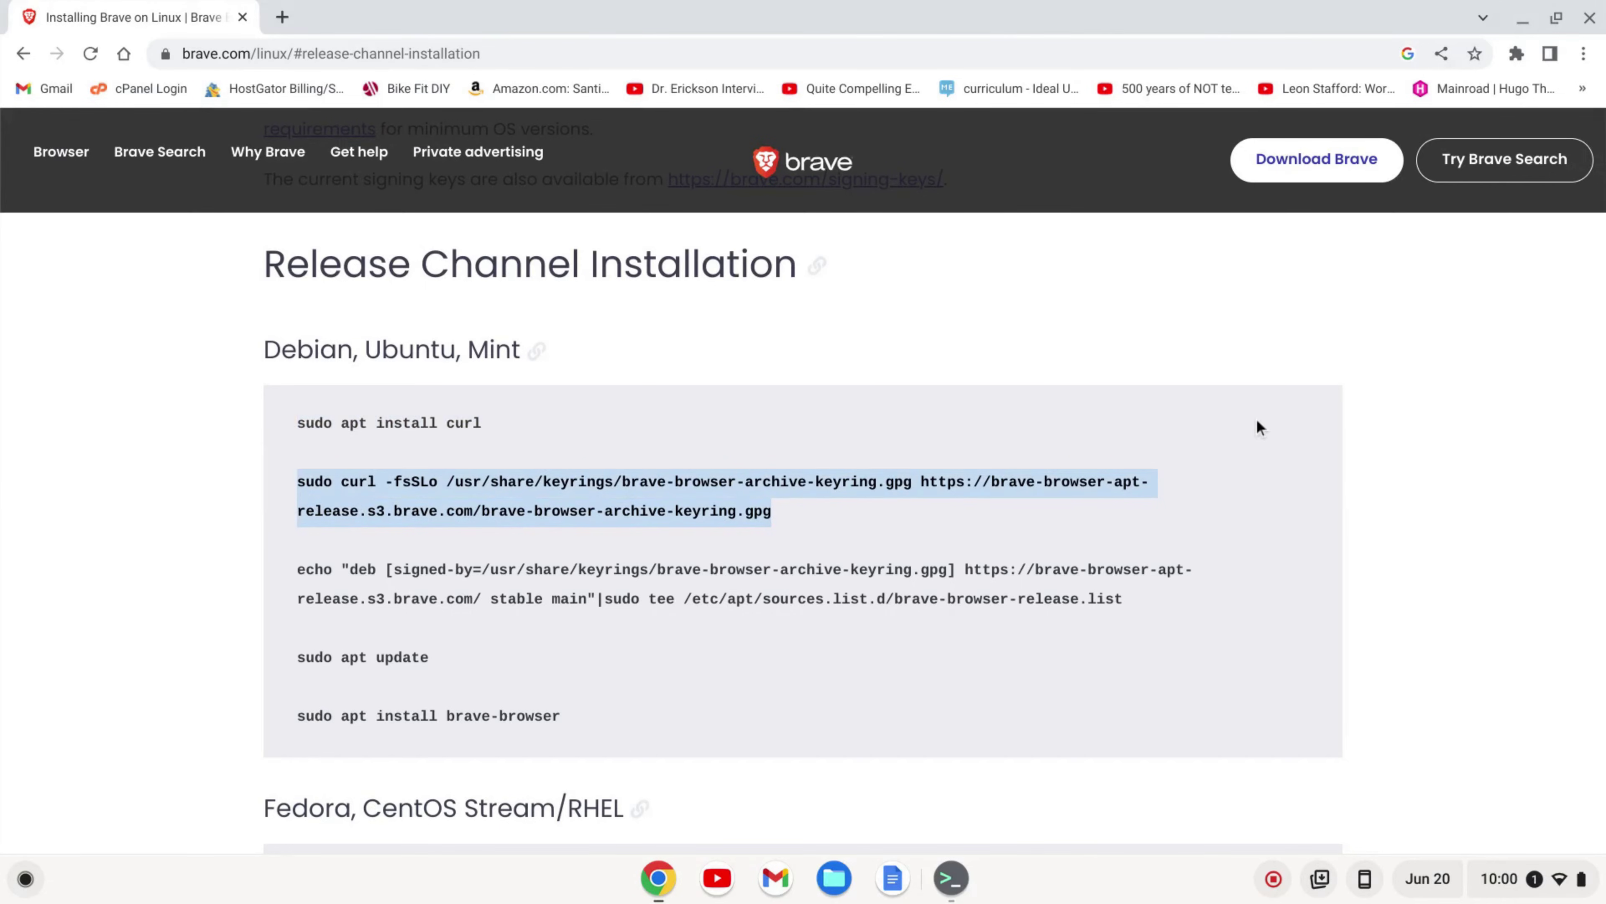
pyautogui.hotkey('alt', 'Tab')
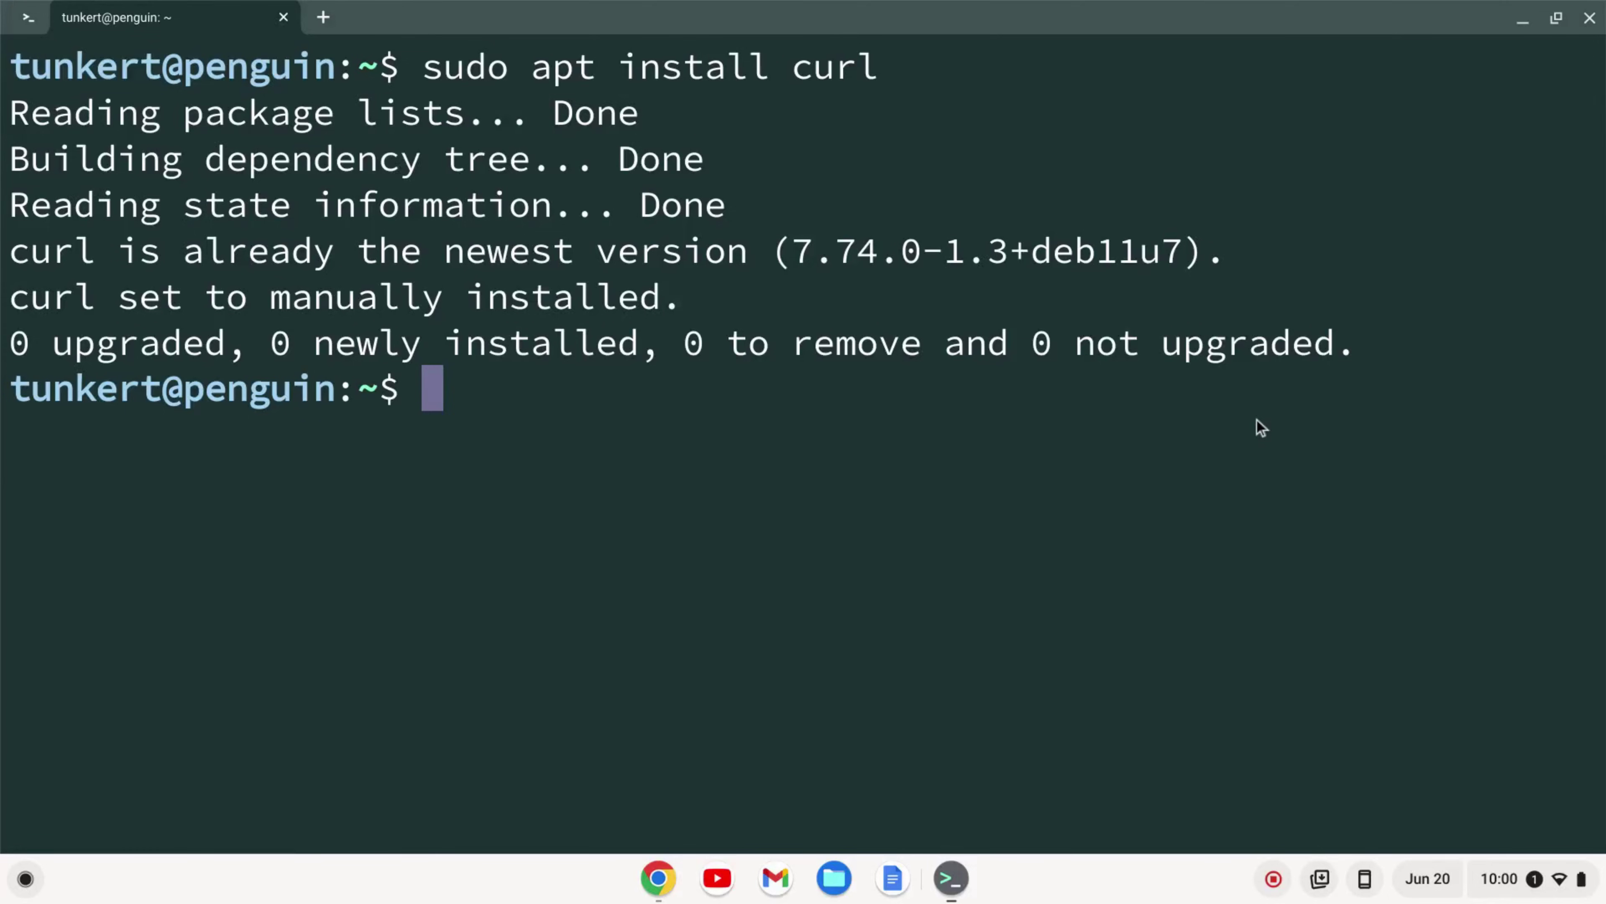
pyautogui.hotkey('ctrl', 'shift', 'v')
pyautogui.press('Return')
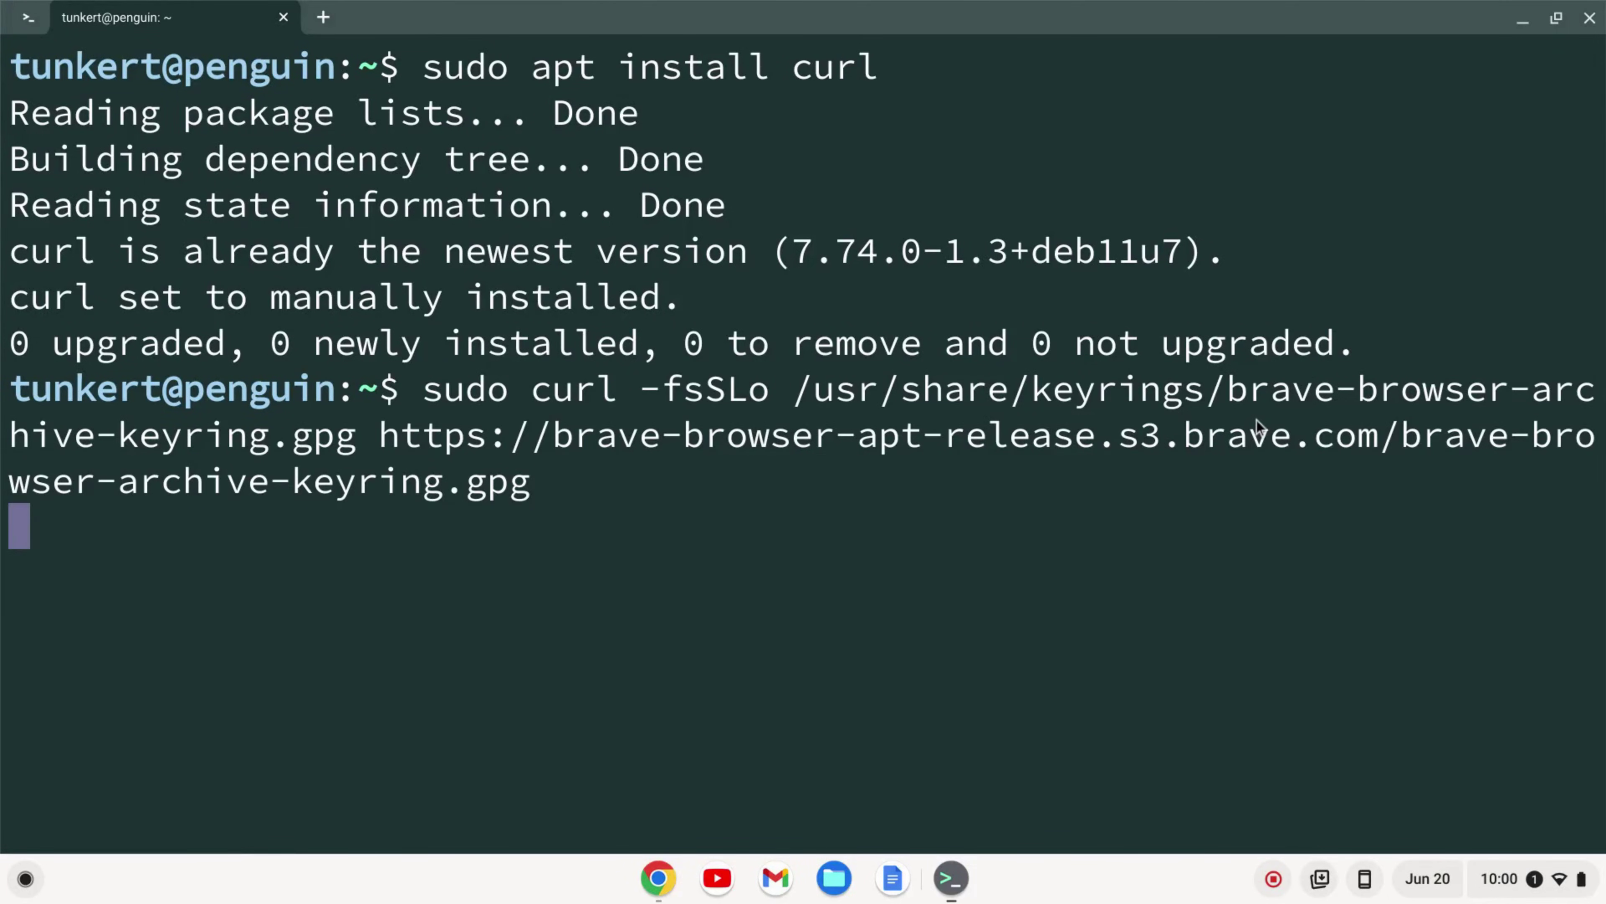
# - Copy the echo…tee command adding the Brave repository and run it in the terminal
pyautogui.hotkey('alt', 'Tab')
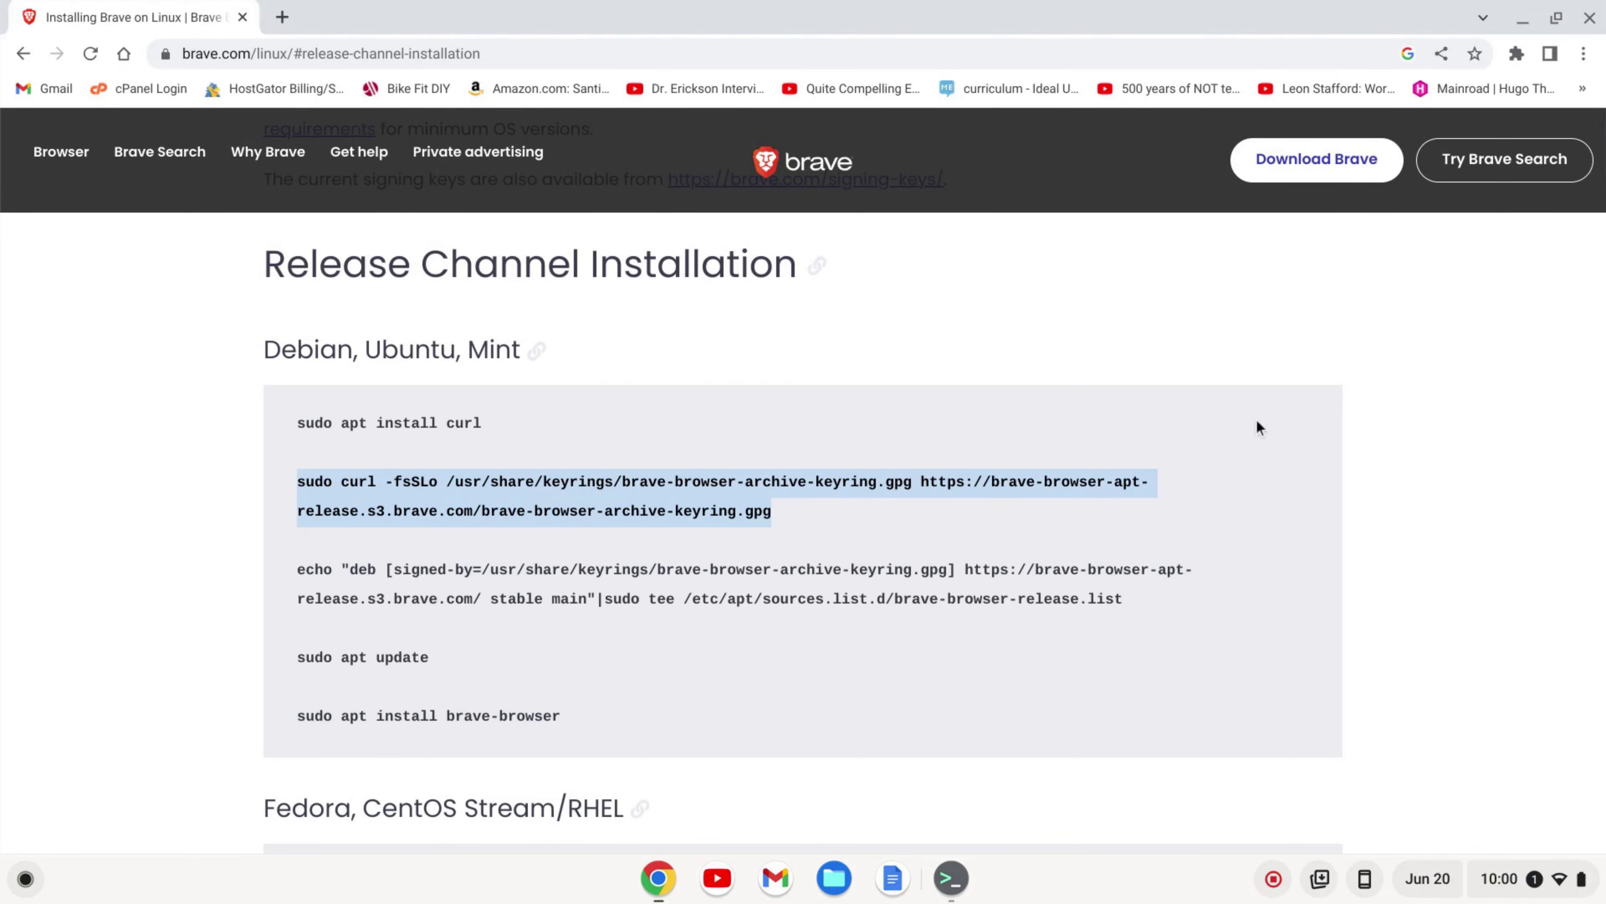
pyautogui.click(1126, 601)
pyautogui.moveTo(1124, 599); pyautogui.dragTo(263, 574)
pyautogui.hotkey('ctrl', 'c')
pyautogui.hotkey('alt', 'Tab')
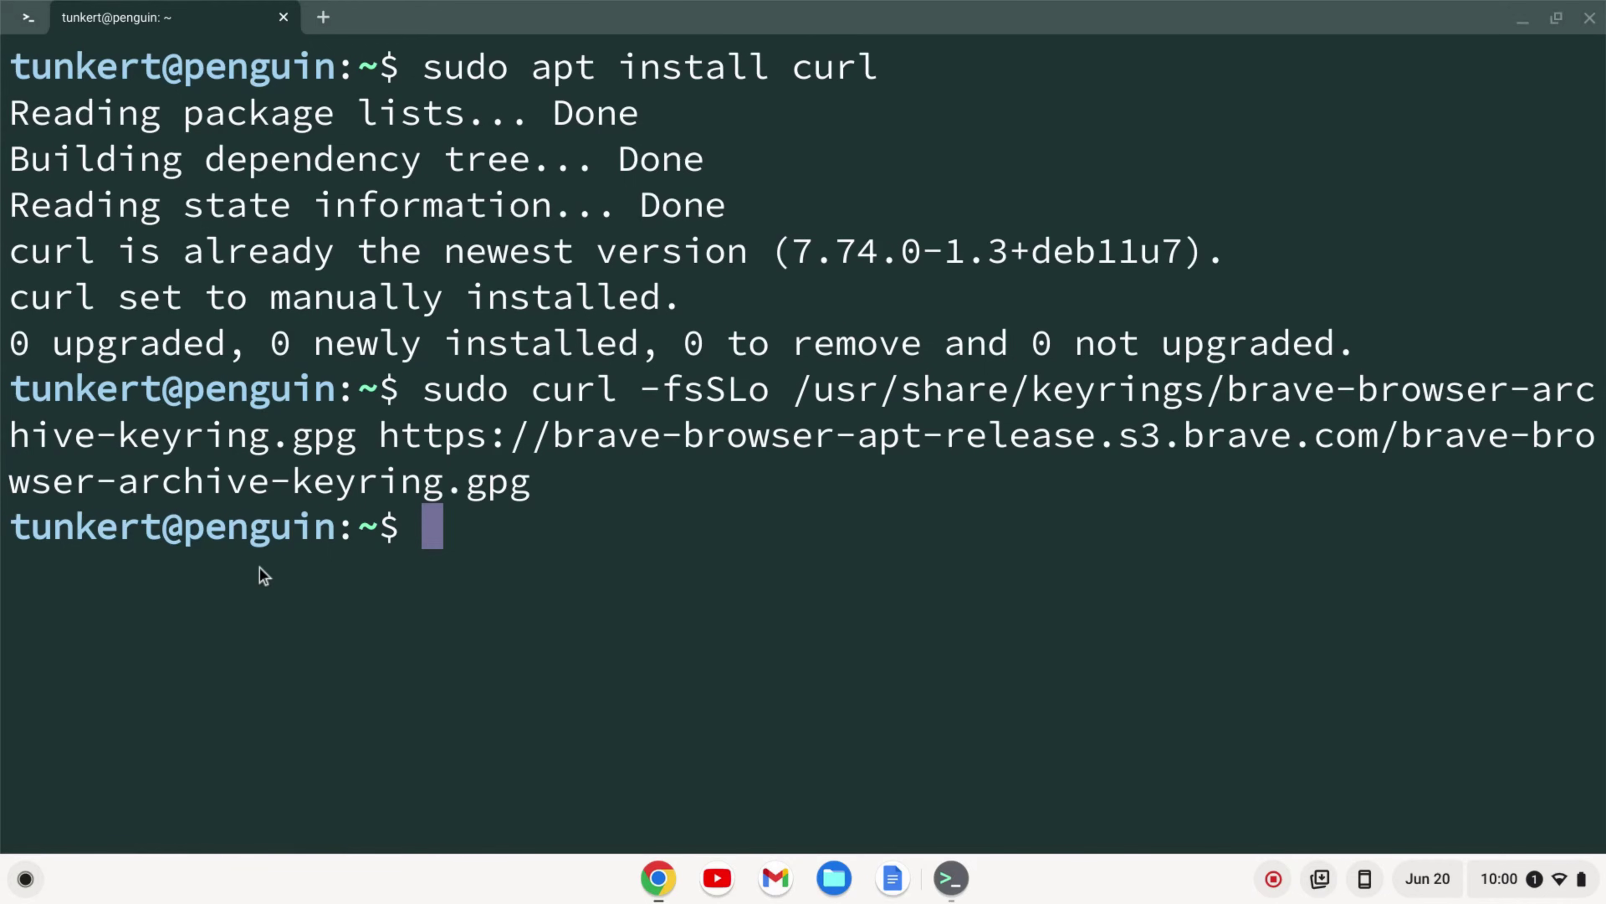
pyautogui.hotkey('ctrl', 'shift', 'v')
pyautogui.press('Return')
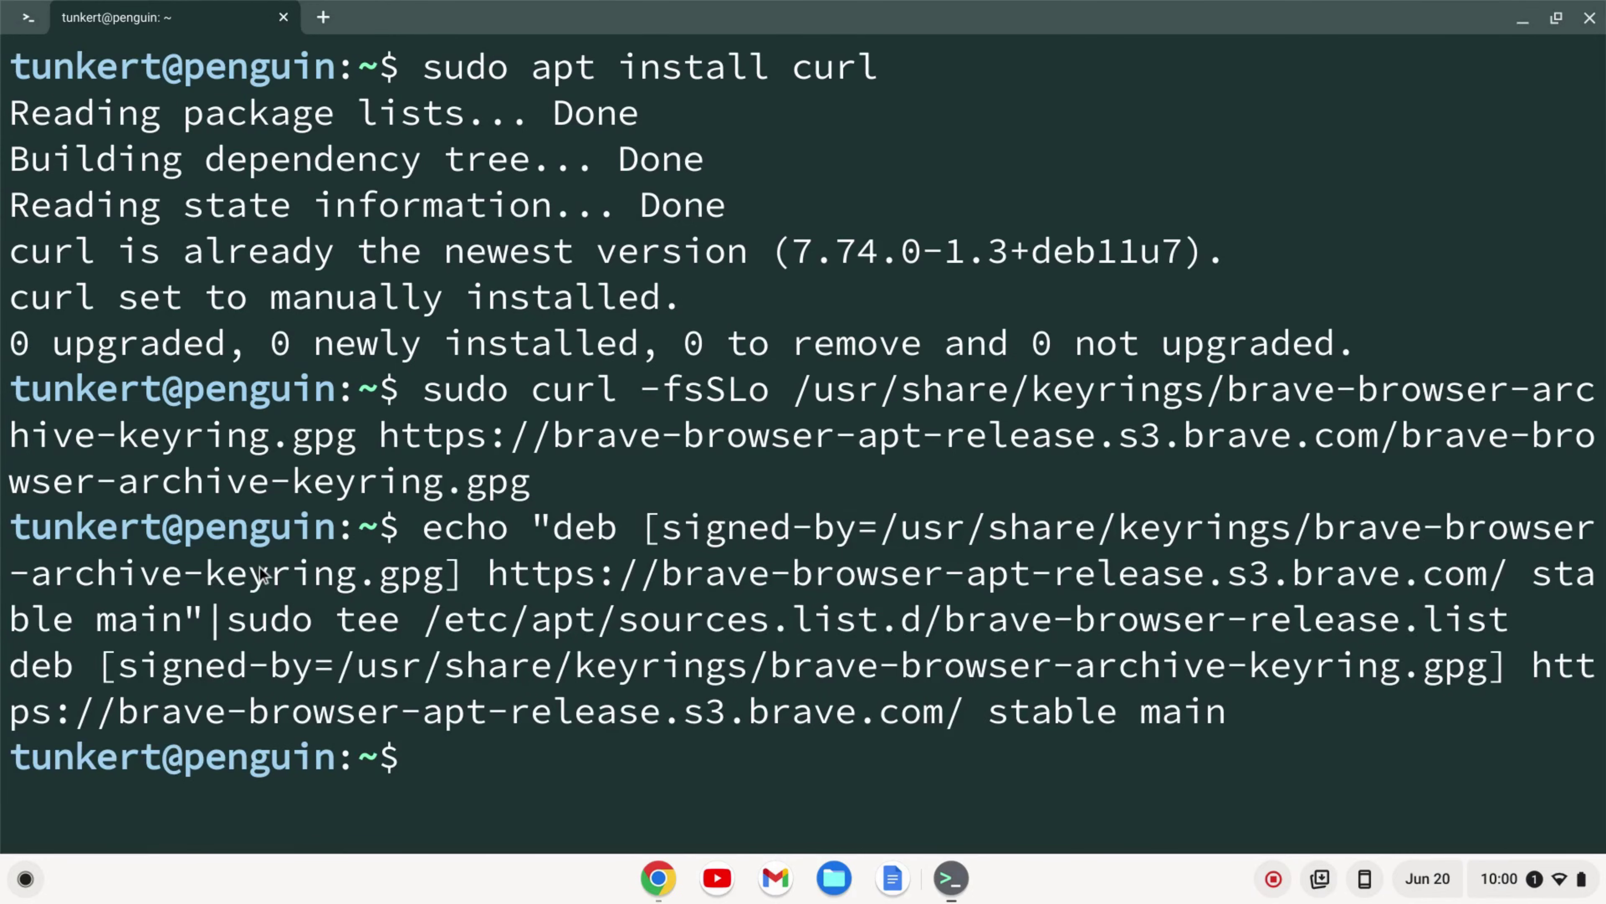
pyautogui.hotkey('alt', 'Tab')
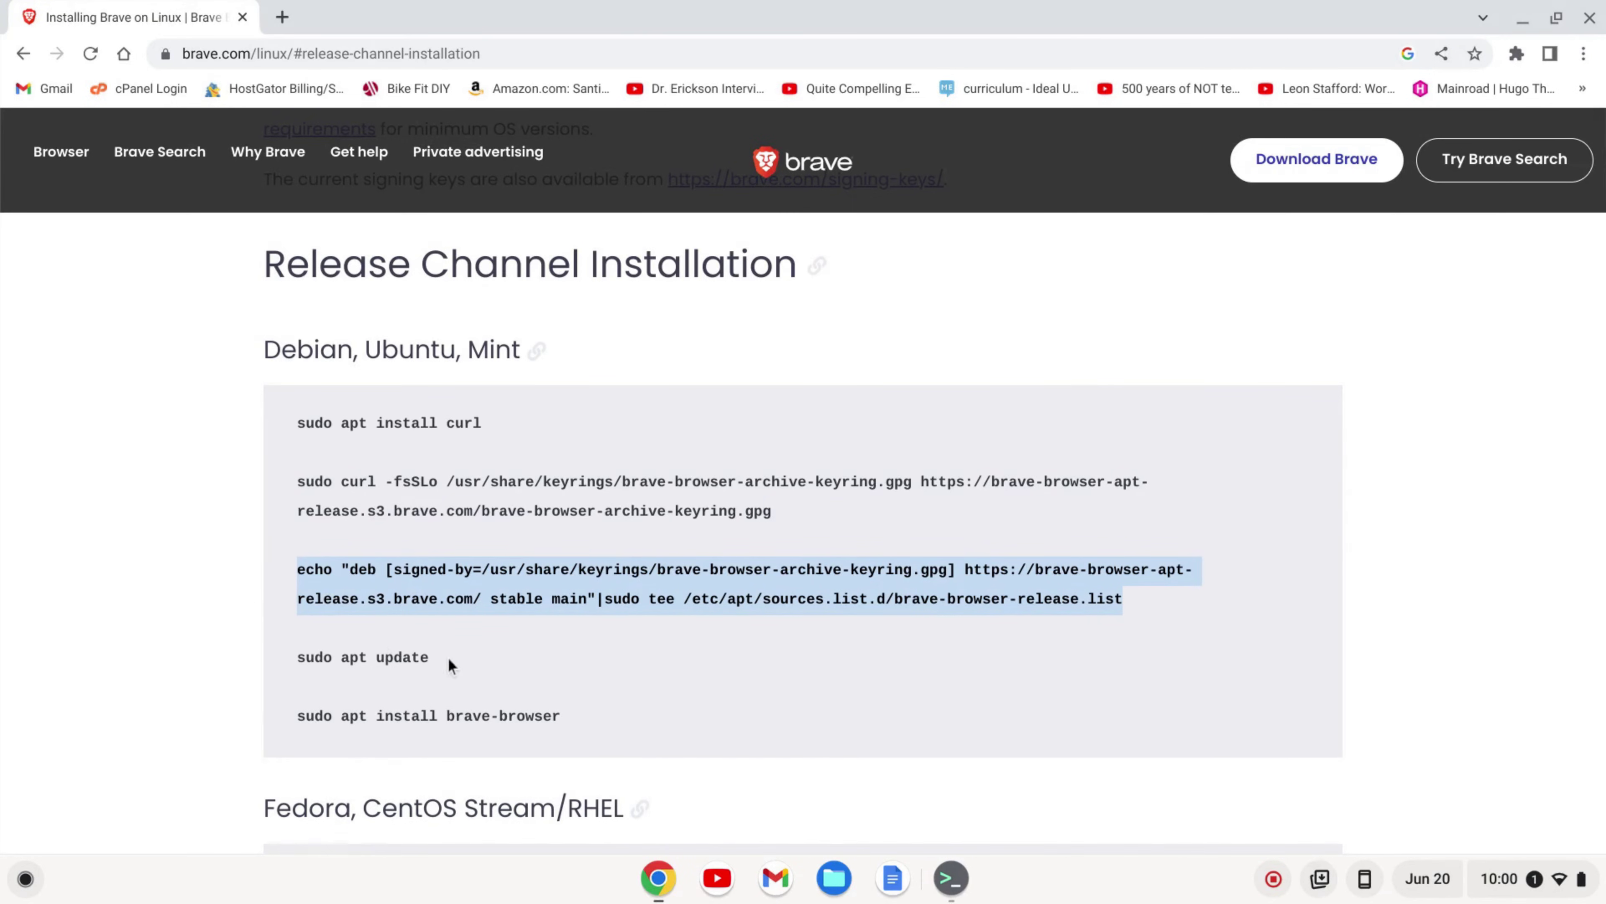
# - Refresh the package lists with sudo apt update
pyautogui.hotkey('alt', 'Tab')
pyautogui.write('sudo apt ')
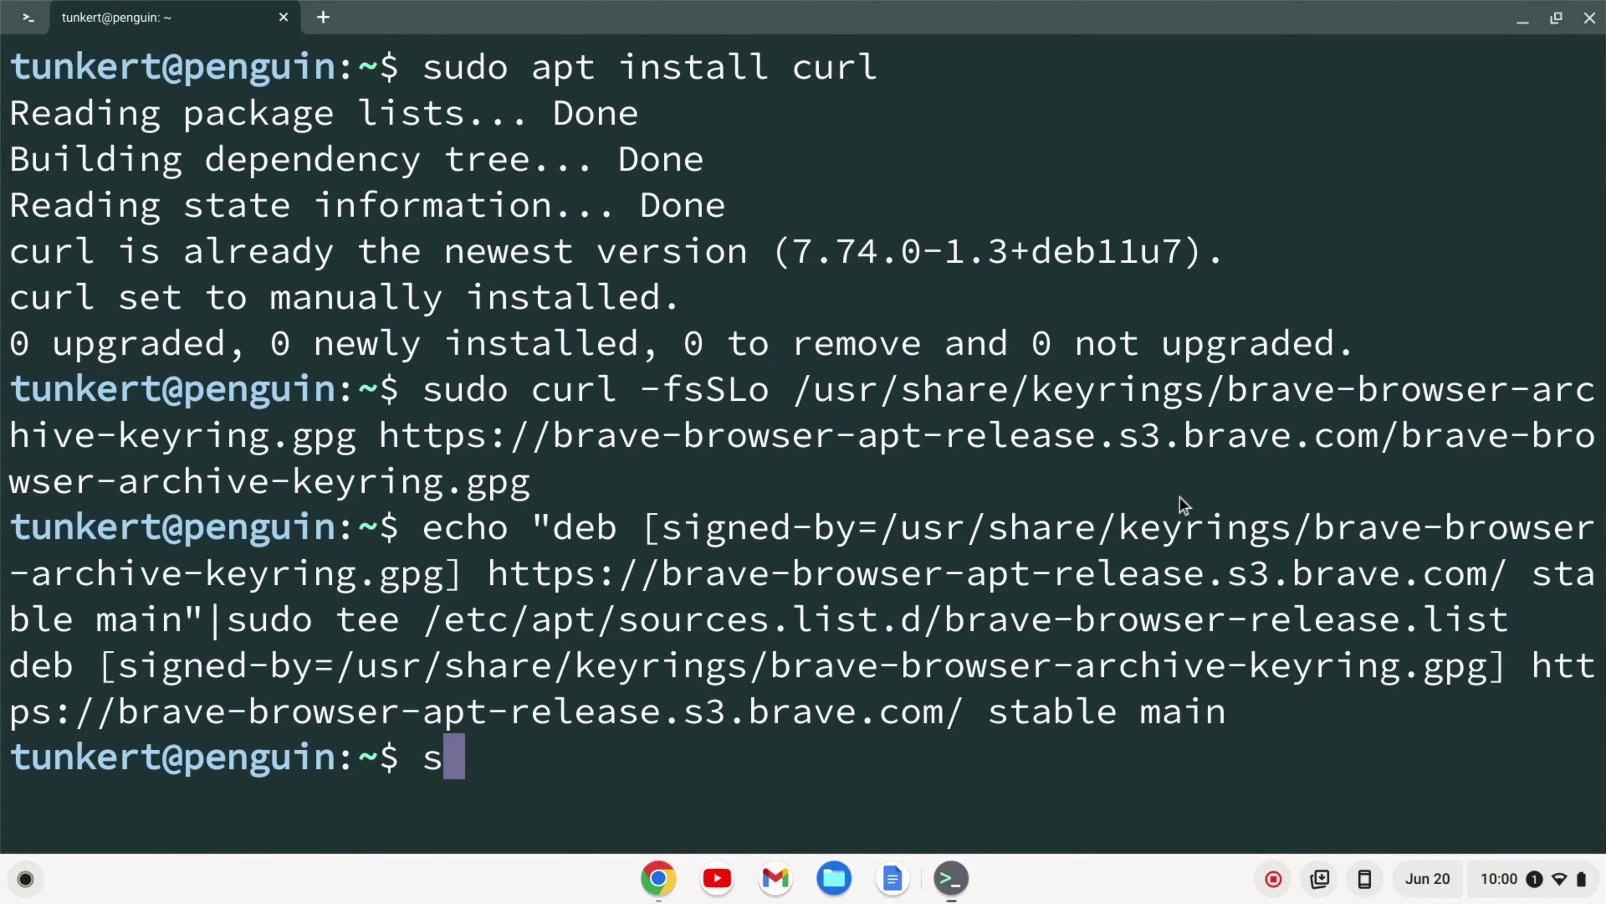
pyautogui.write('update')
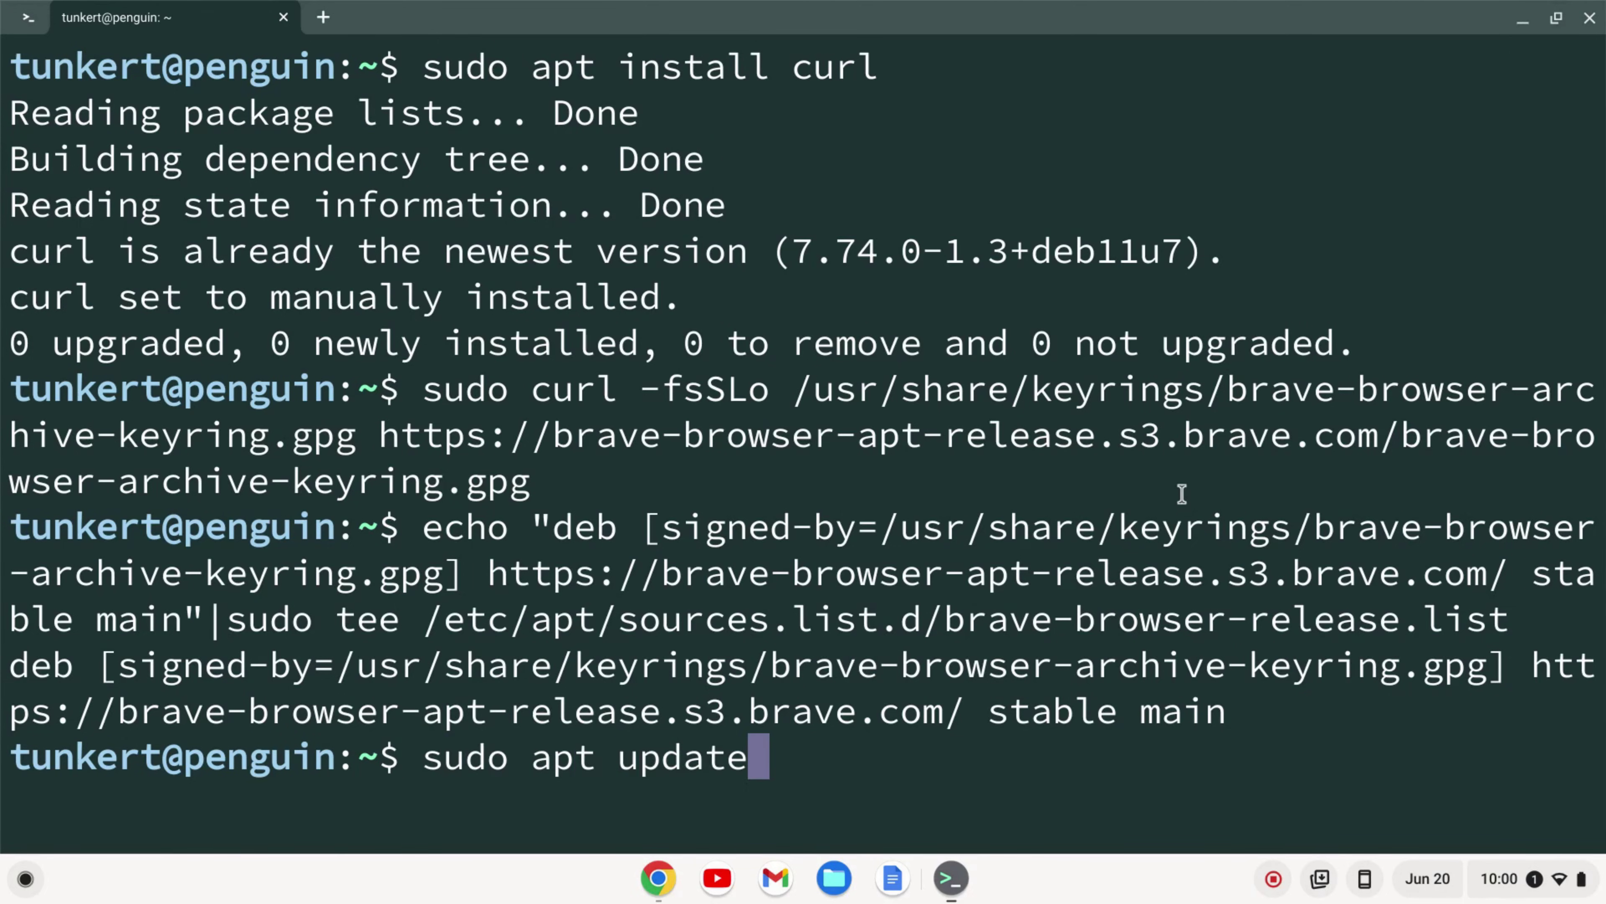
pyautogui.press('Return')
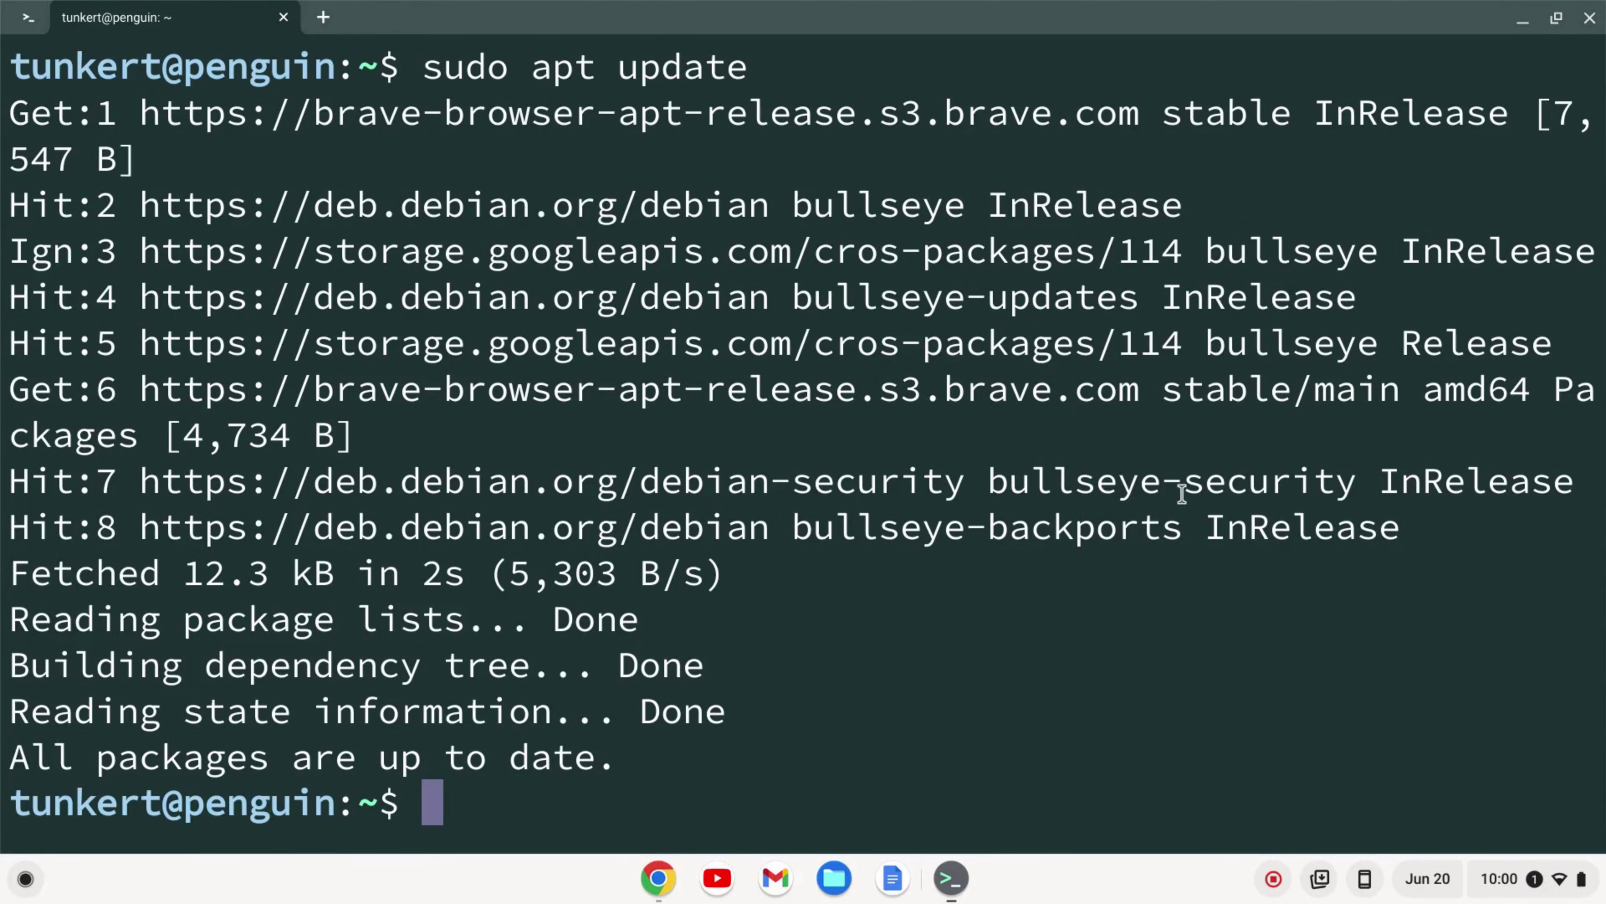
# - Install Brave with sudo apt install brave-browser, confirming with y
pyautogui.hotkey('alt', 'Tab')
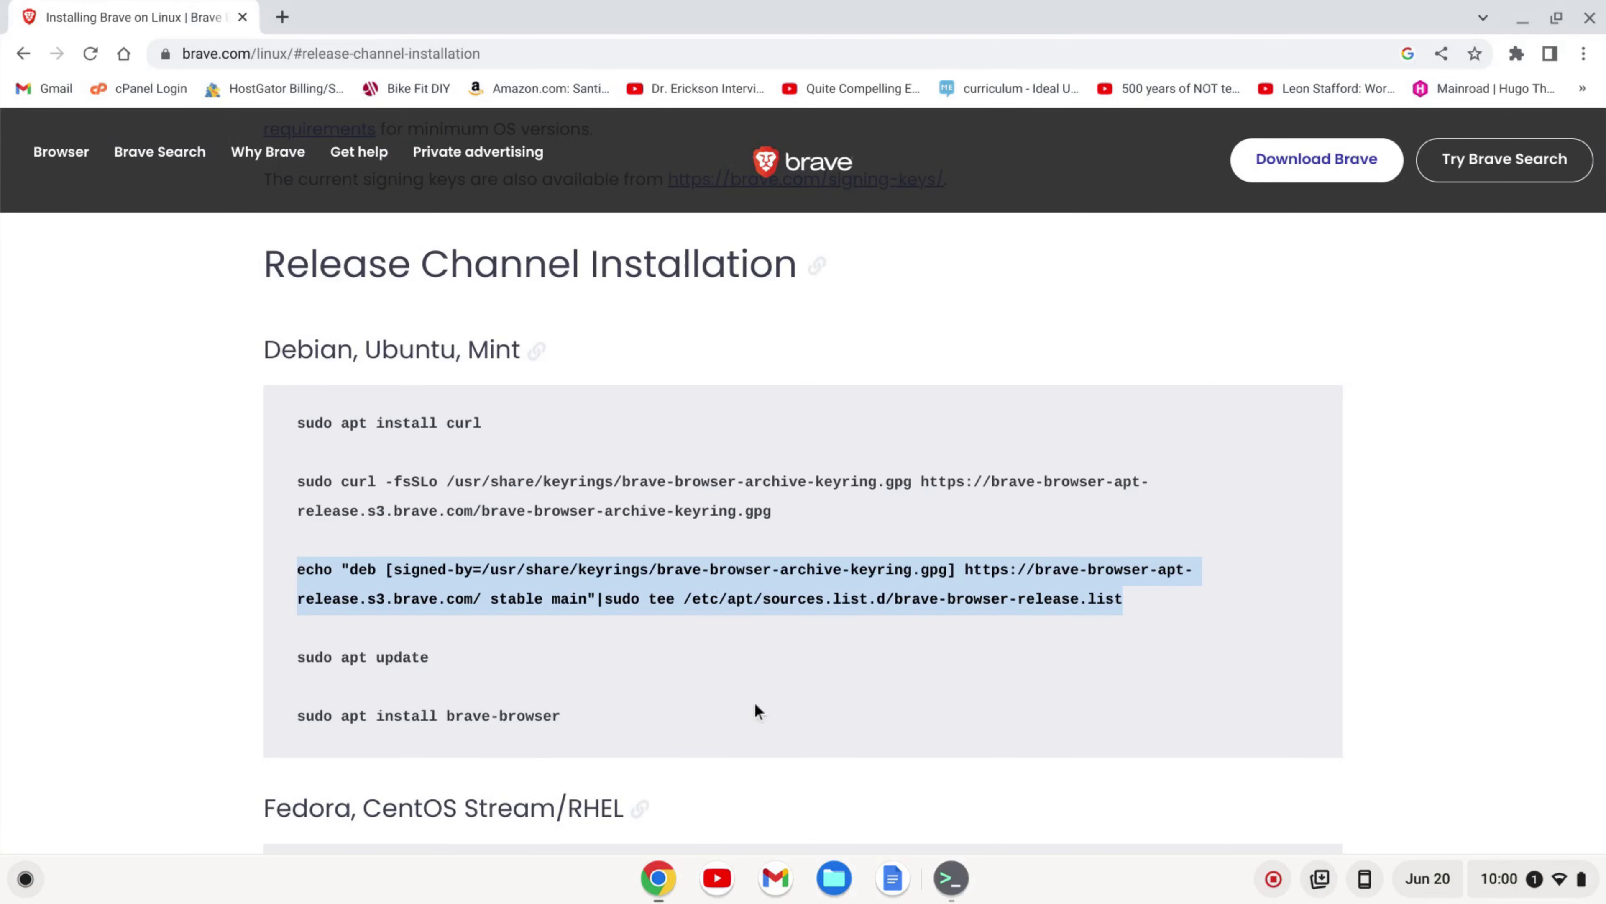
pyautogui.hotkey('alt', 'Tab')
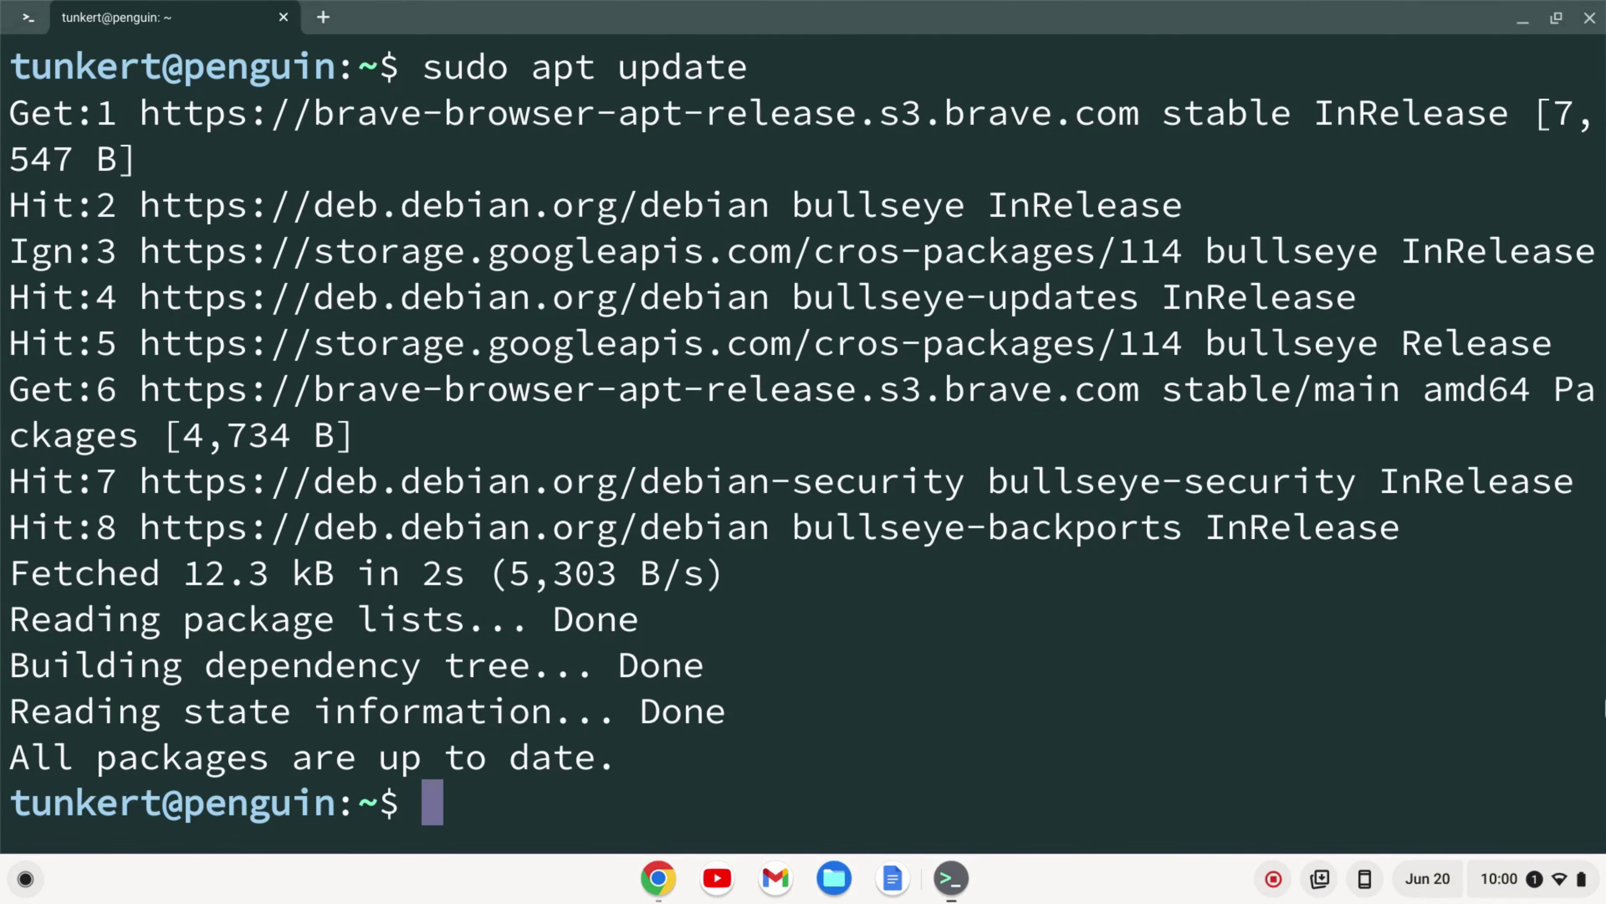
pyautogui.write('sudo apt in')
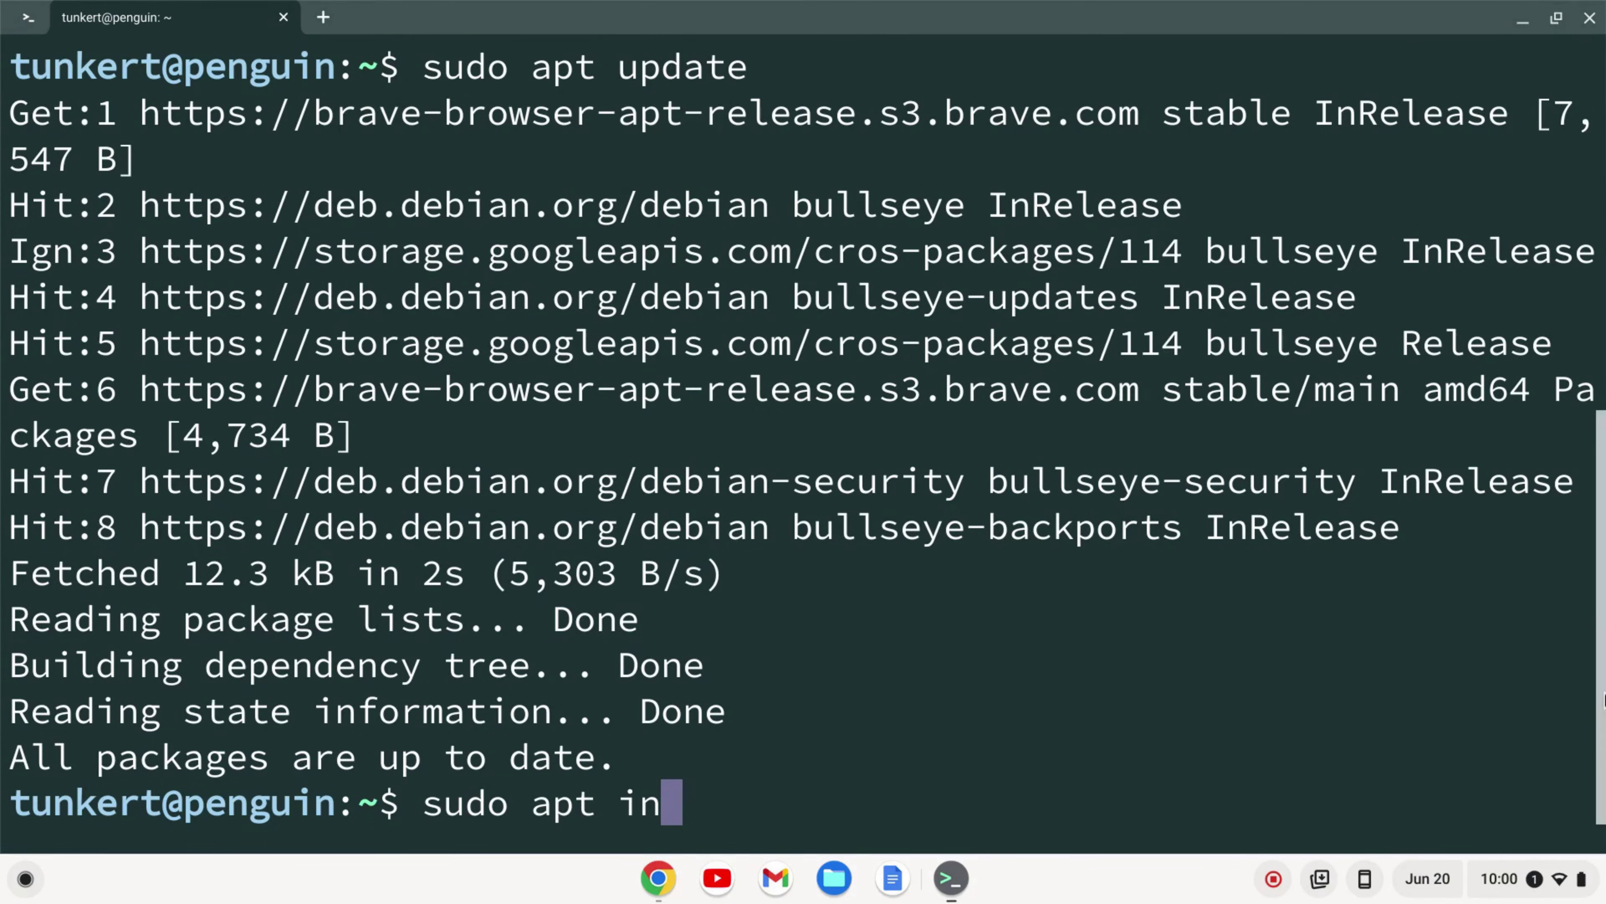
pyautogui.write('stall brave')
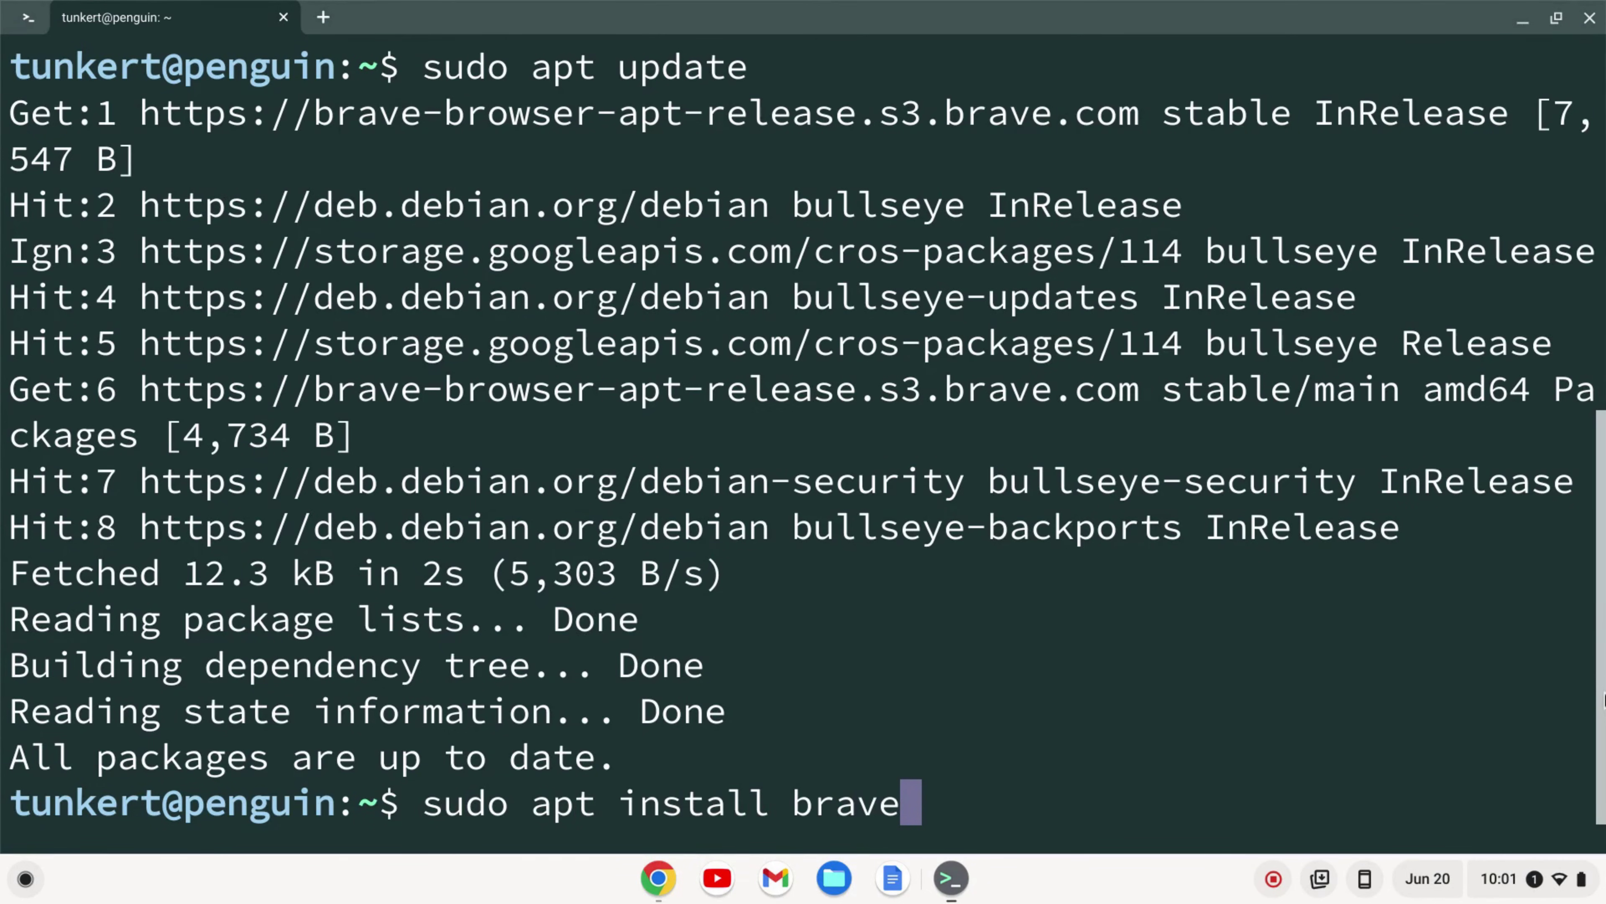
pyautogui.write('-browser')
pyautogui.press('Return')
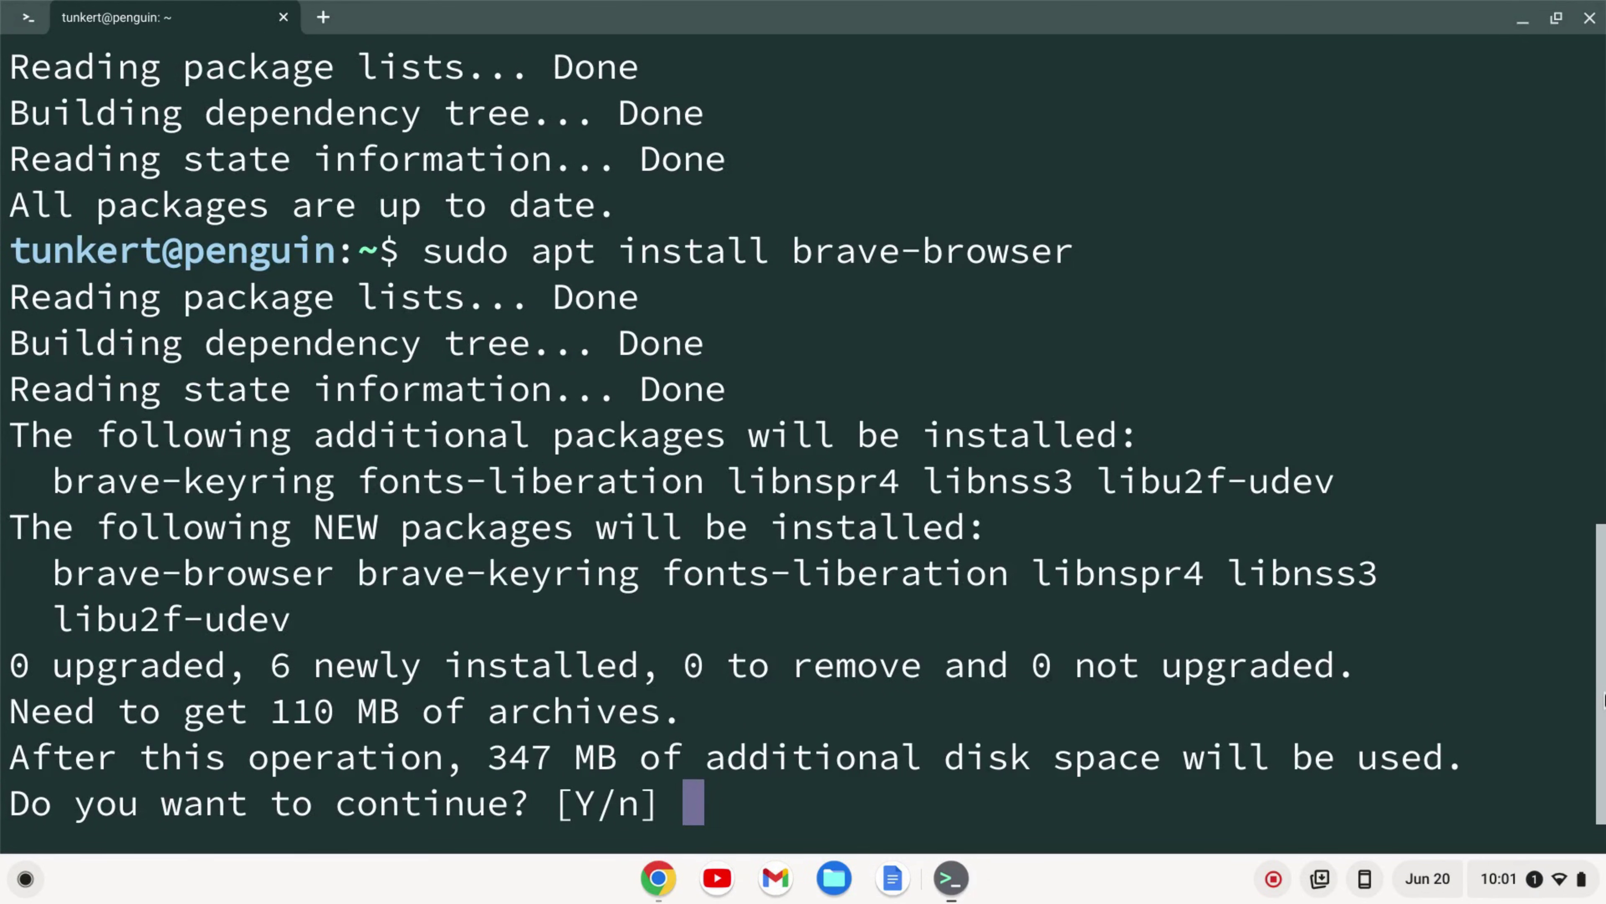
pyautogui.write('y')
pyautogui.press('Return')
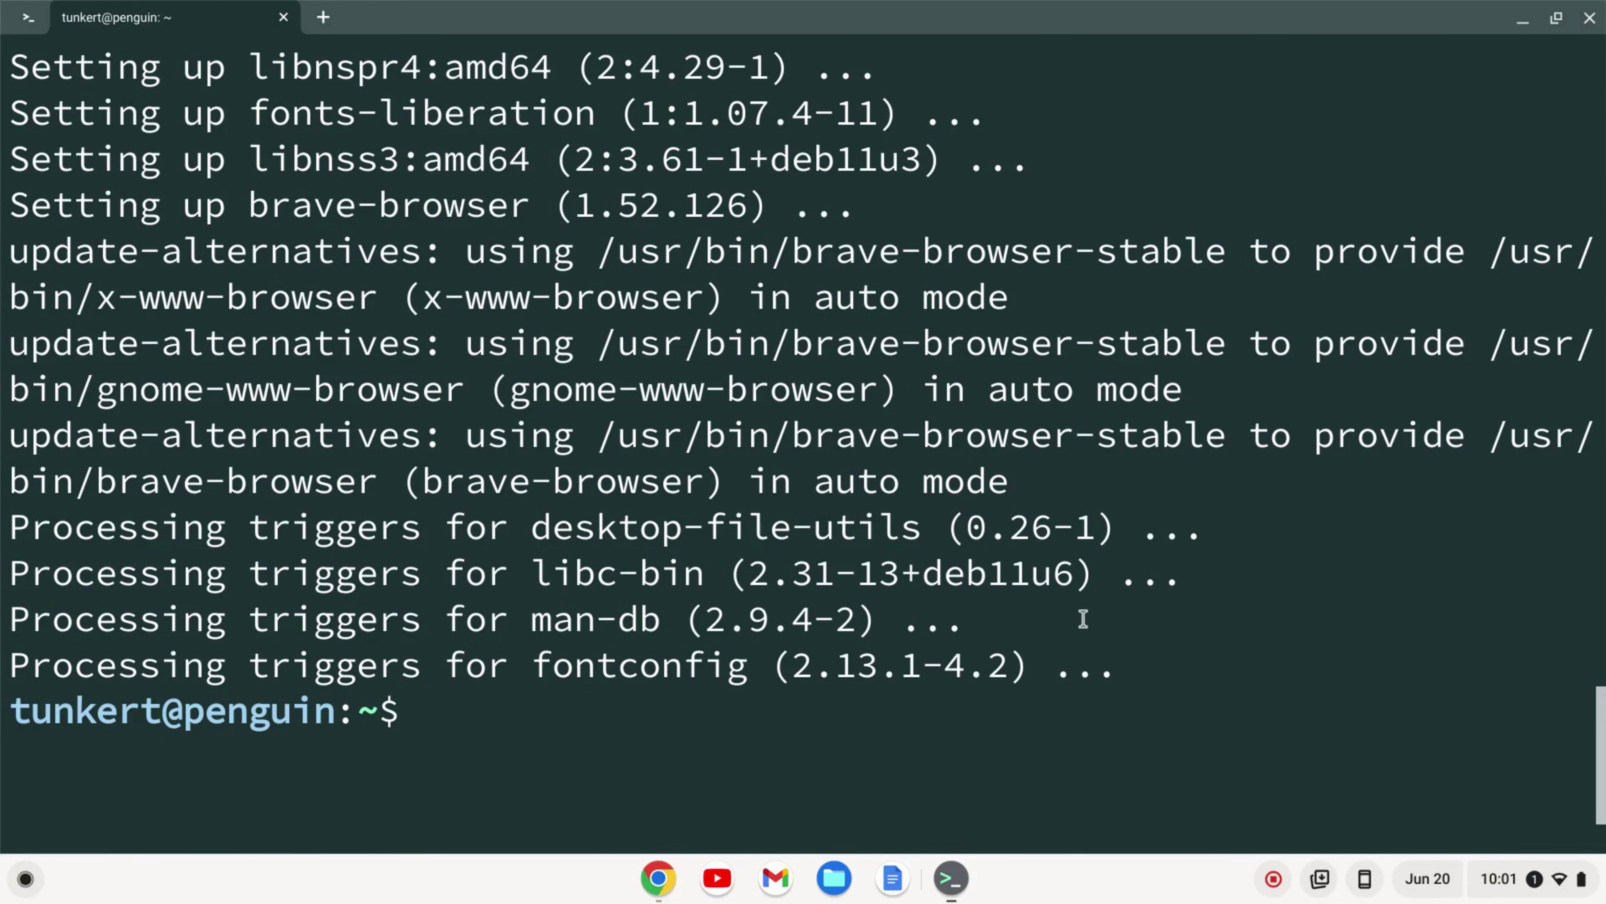
# - Pin Brave Web Browser to the shelf from the launcher, then launch it maximized
pyautogui.click(25, 881)
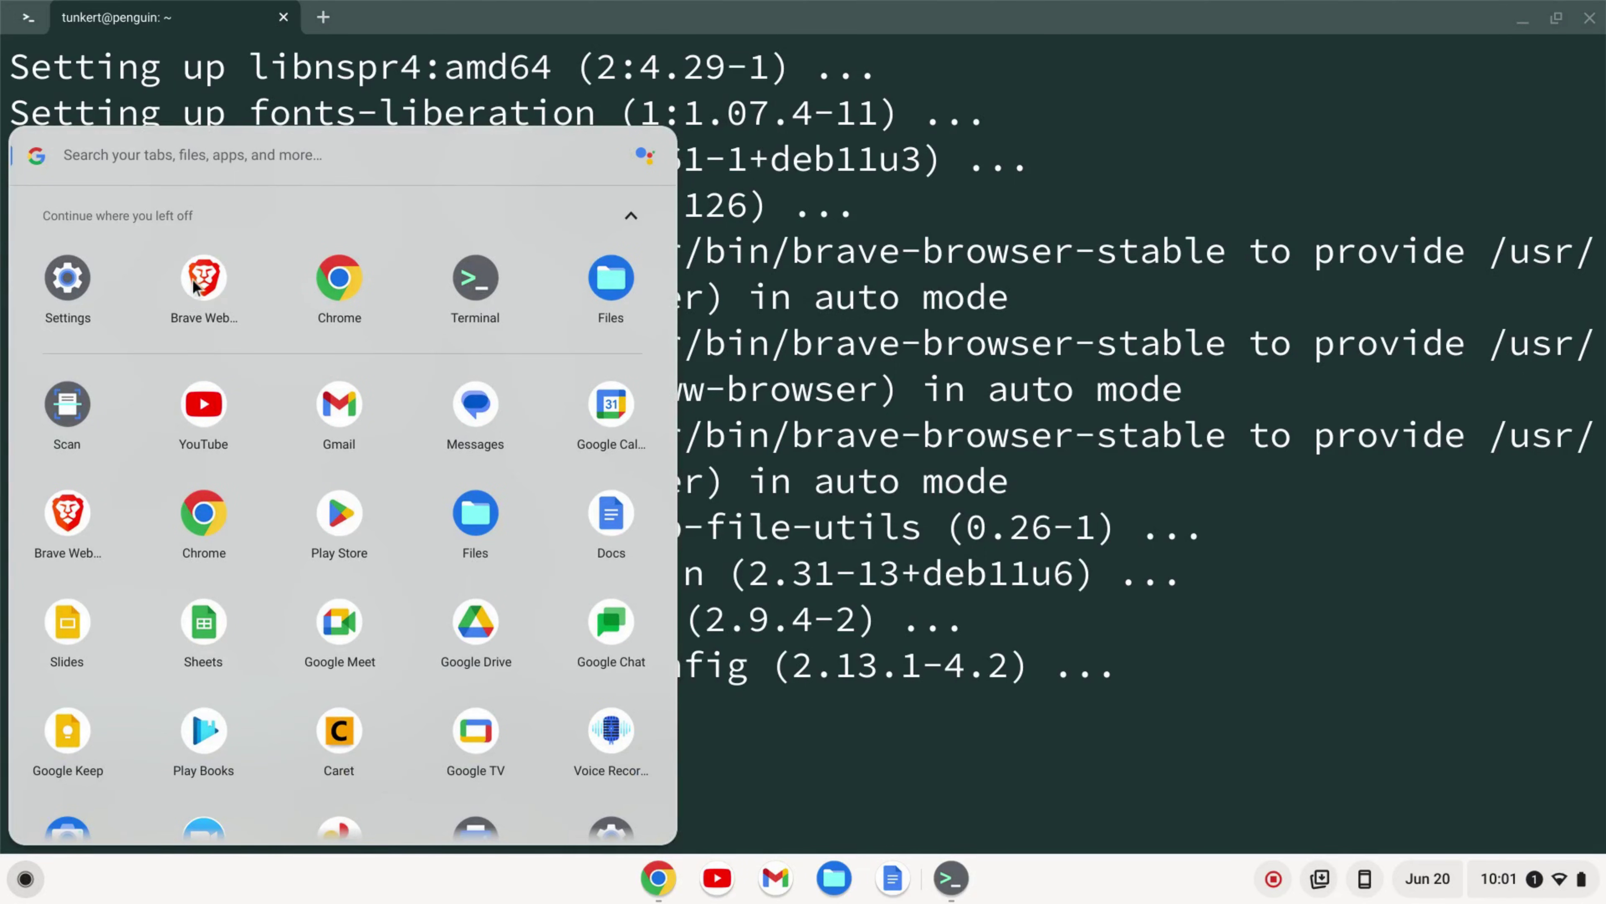
pyautogui.rightClick(208, 290)
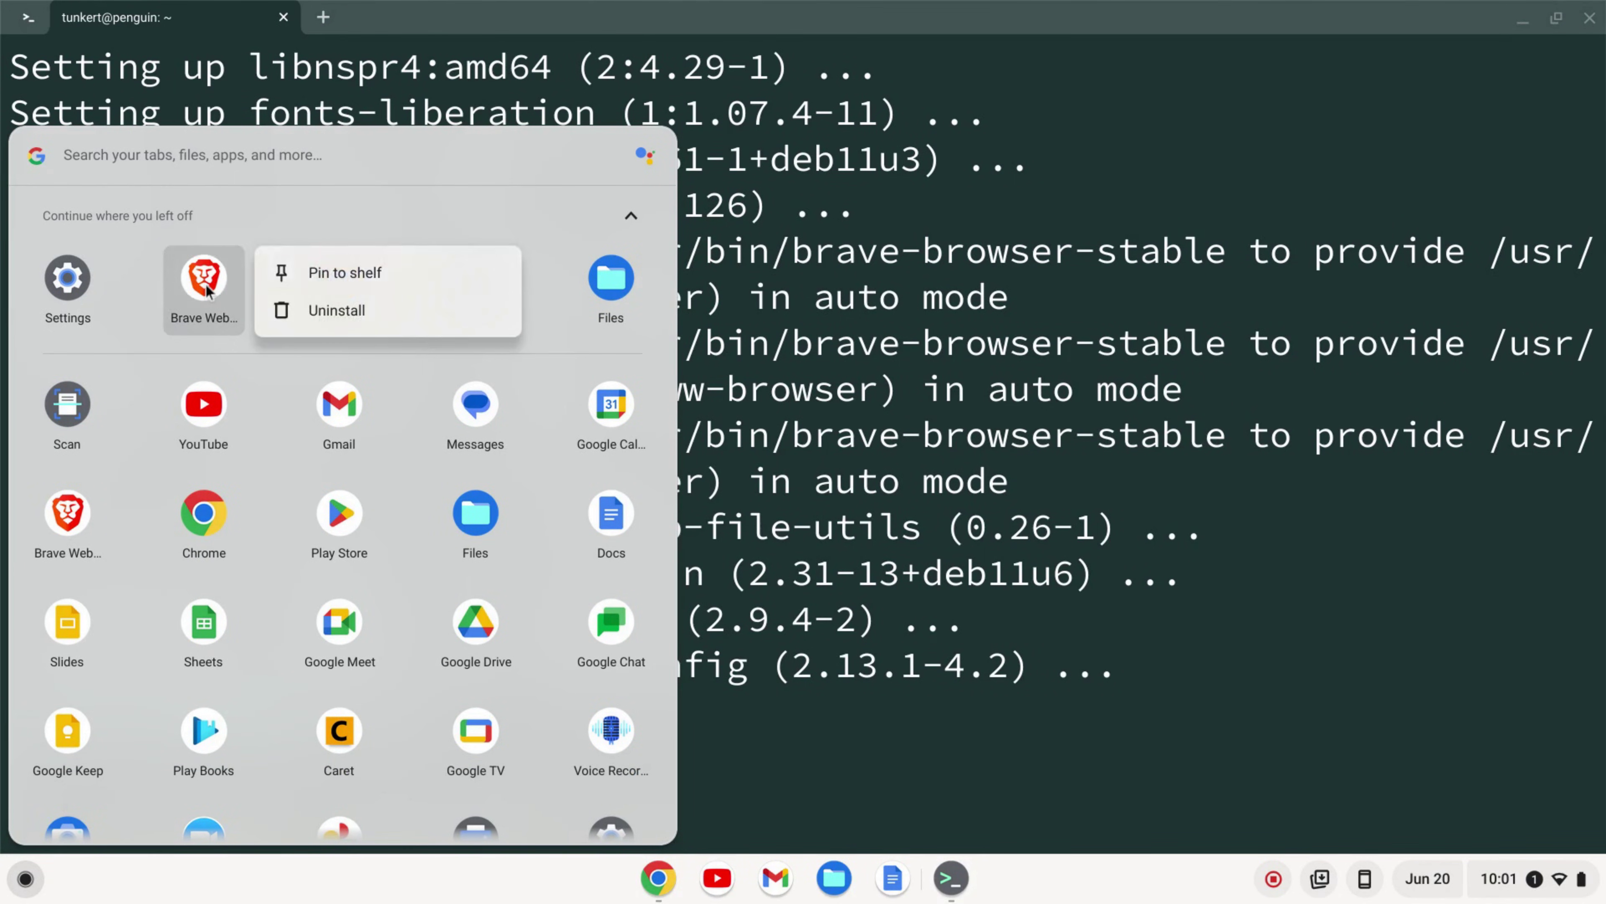
pyautogui.click(341, 267)
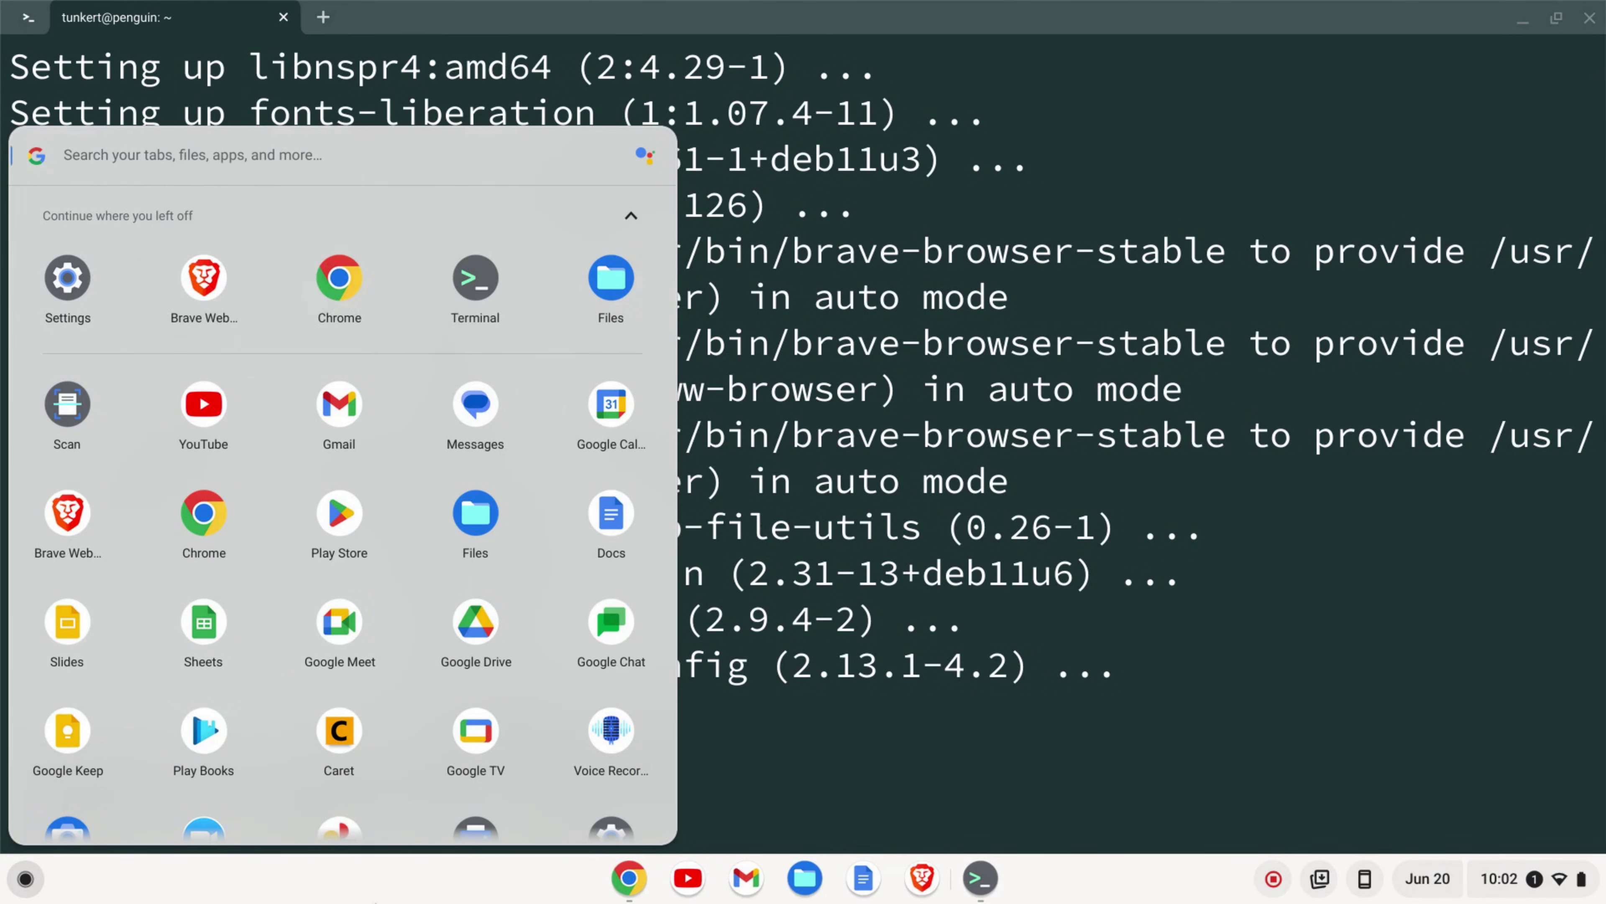
pyautogui.click(460, 880)
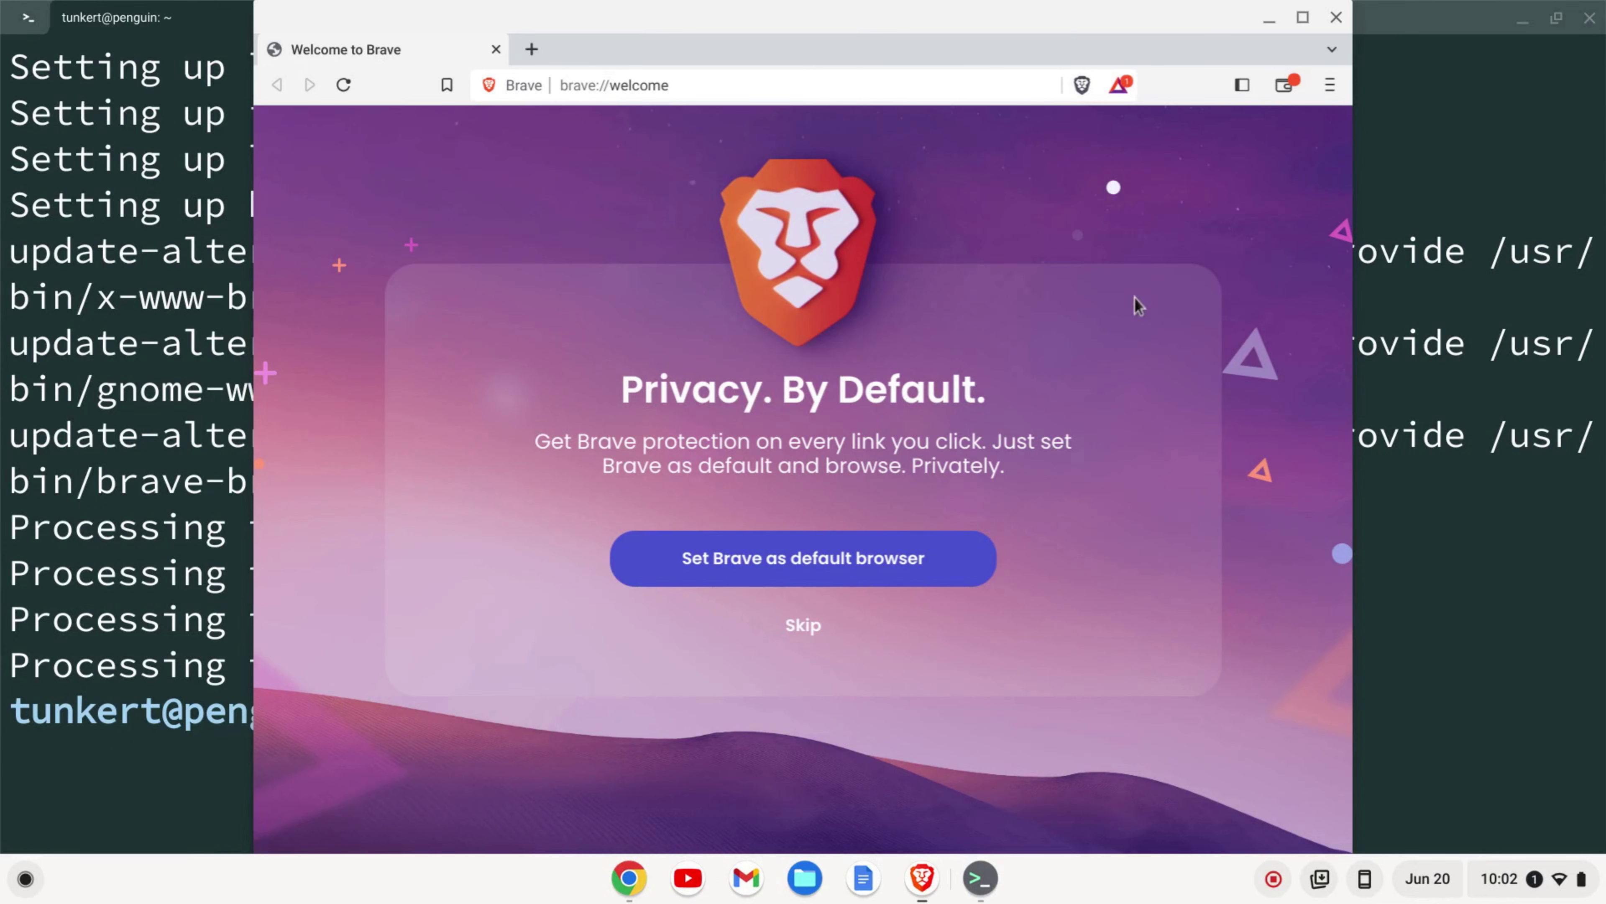
pyautogui.click(1301, 25)
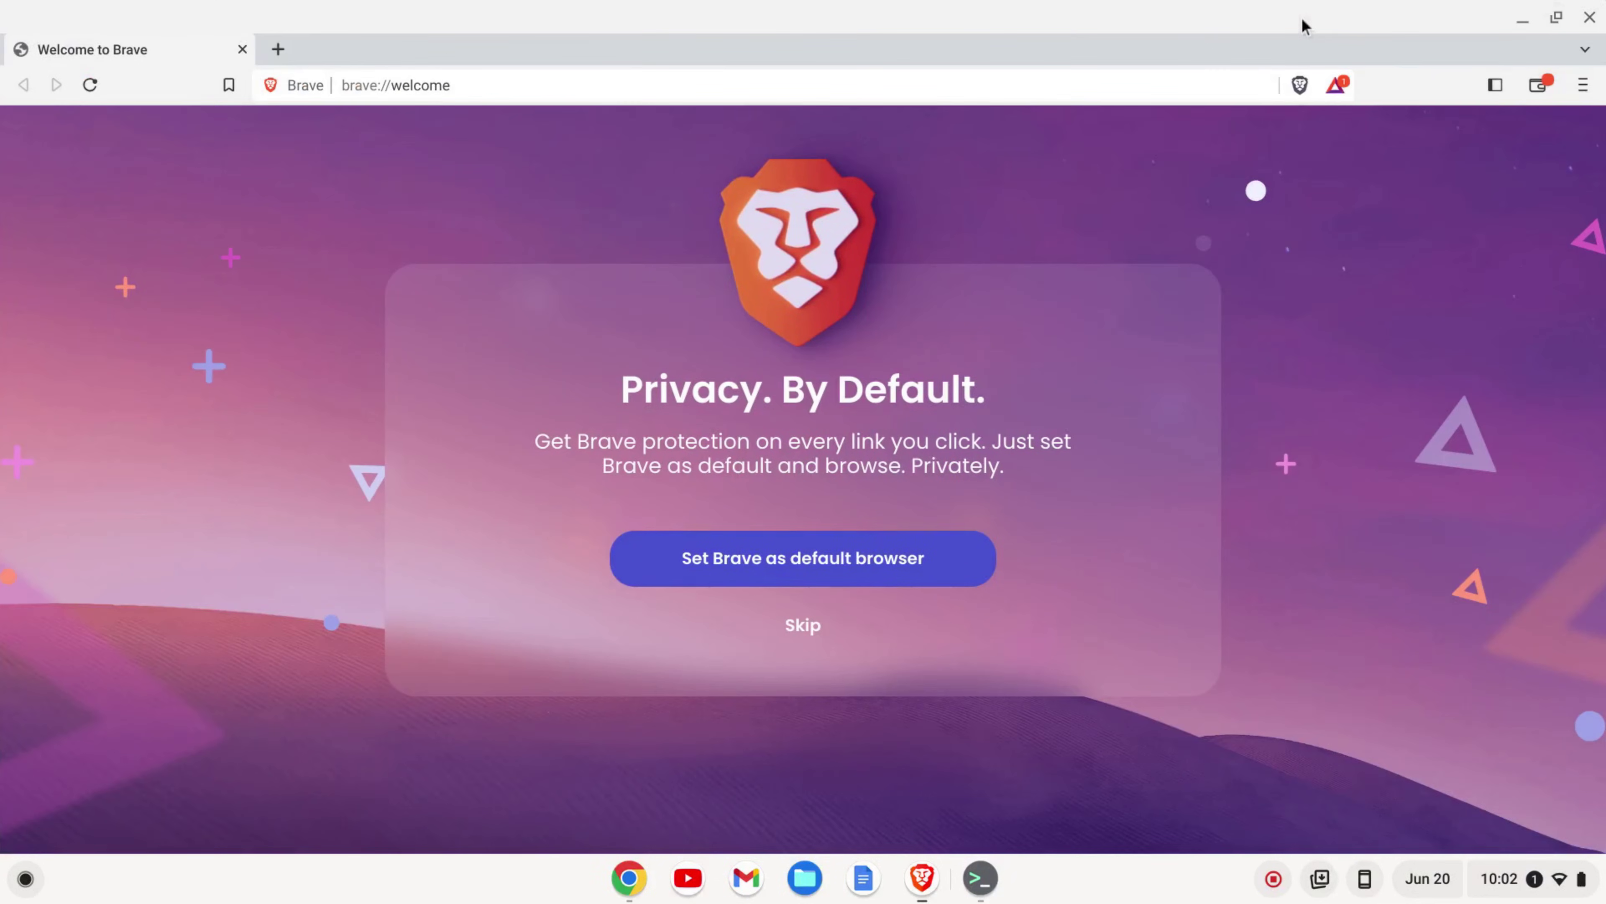